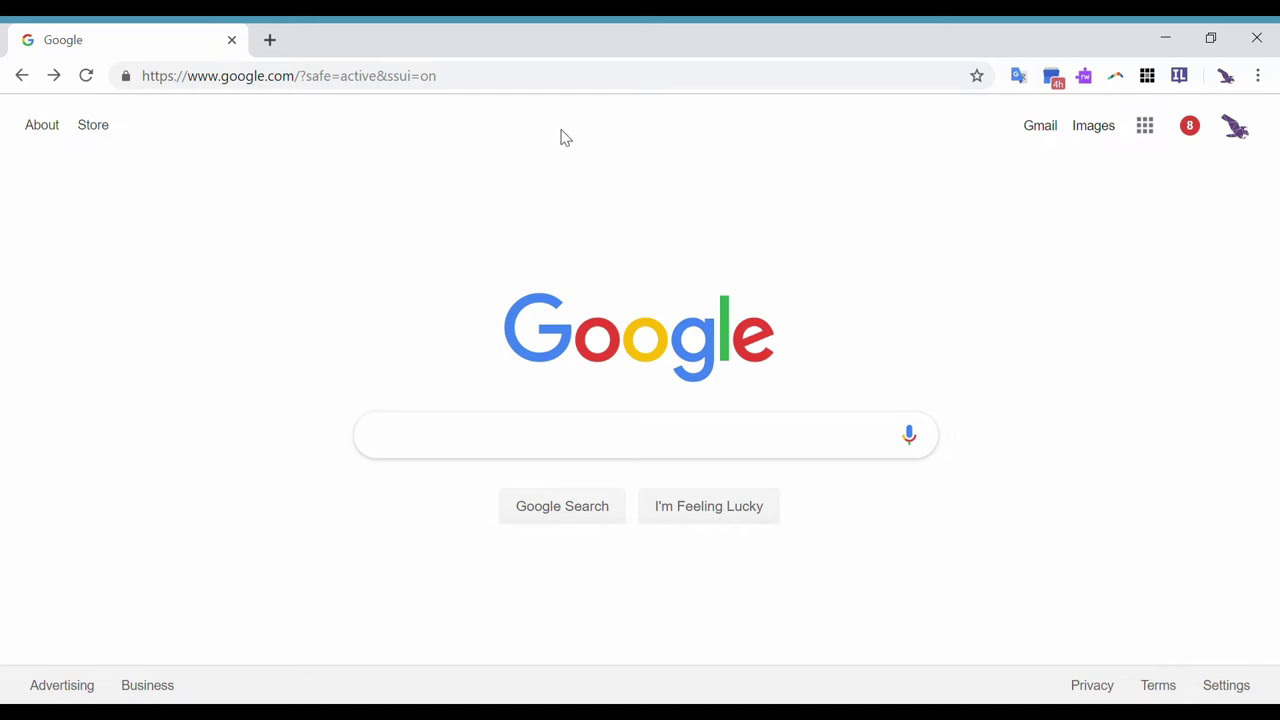
Search the web for 'google earth' and launch the Google Earth web app from its official page
left_click(620, 90)
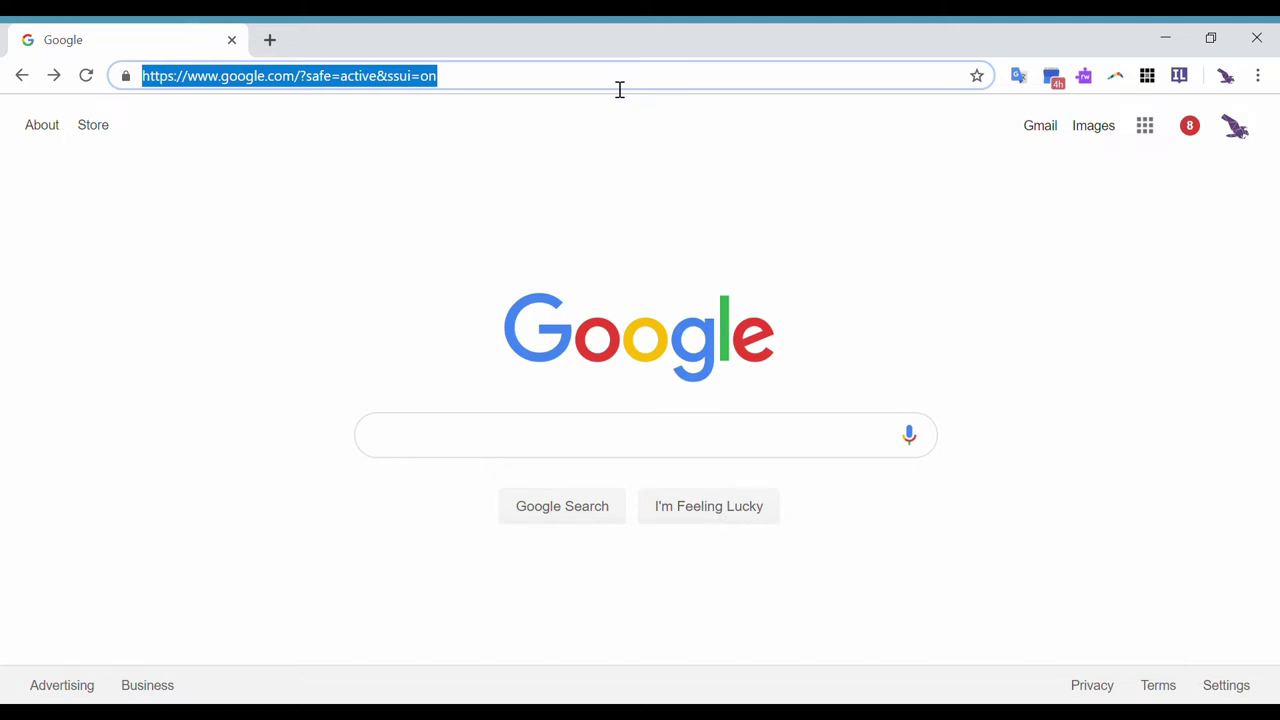
type("google earth")
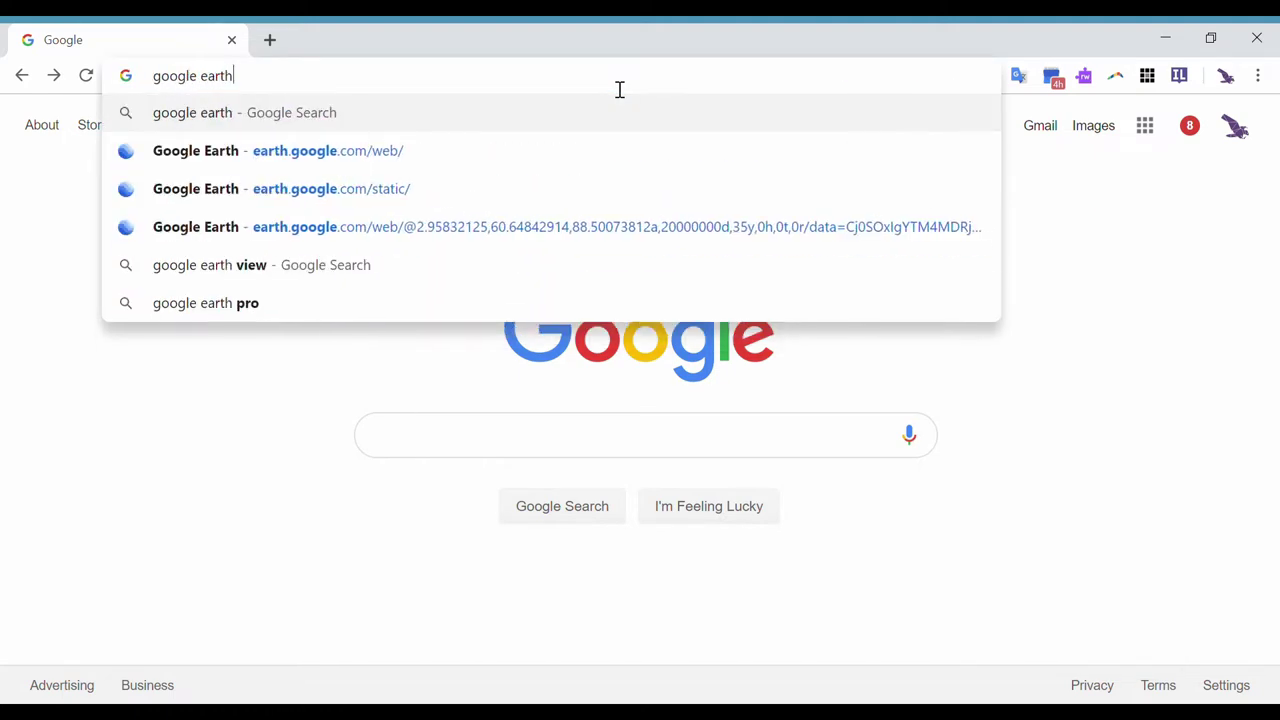
key("Return")
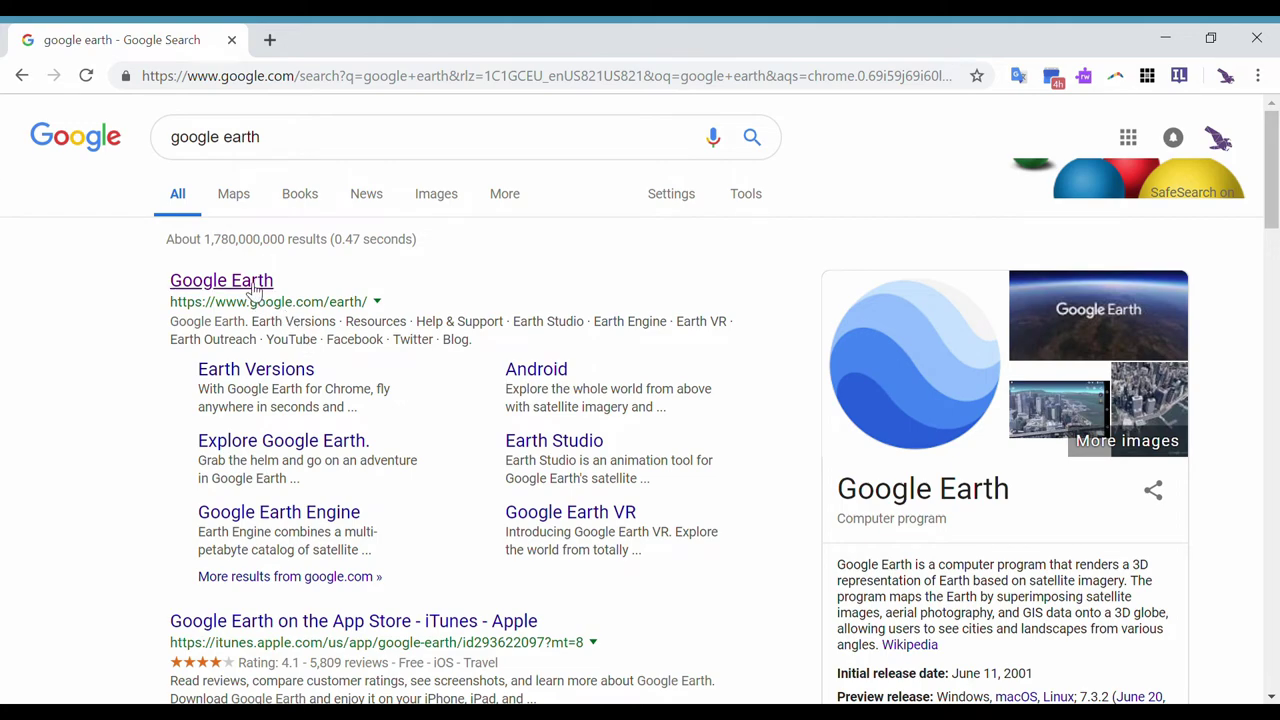
left_click(253, 290)
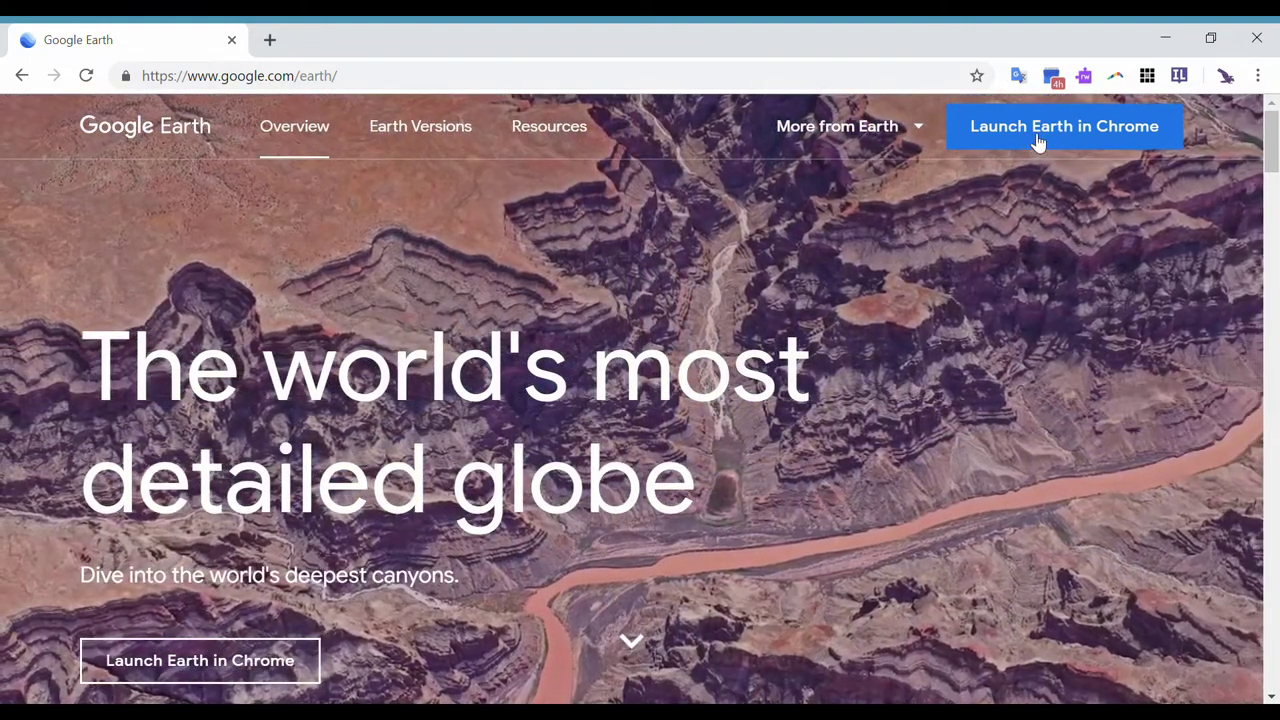
left_click(1037, 140)
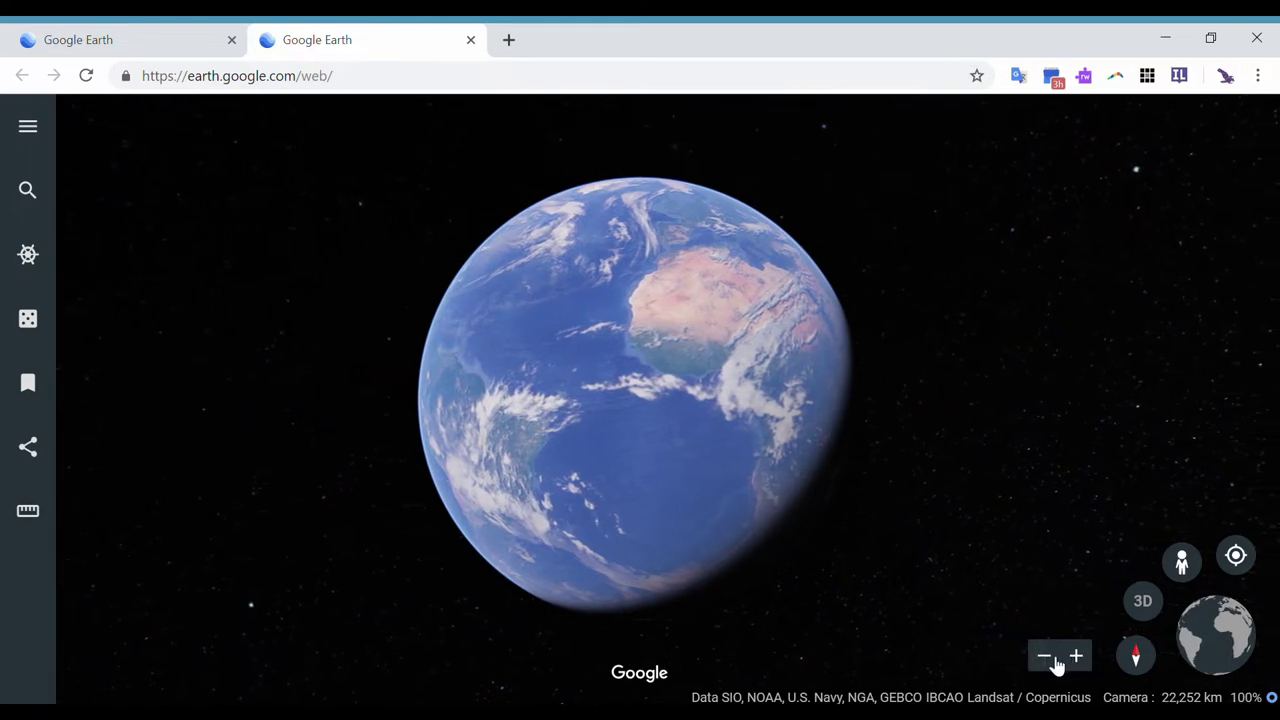
Zoom the globe in one level and then back out
left_click(1086, 662)
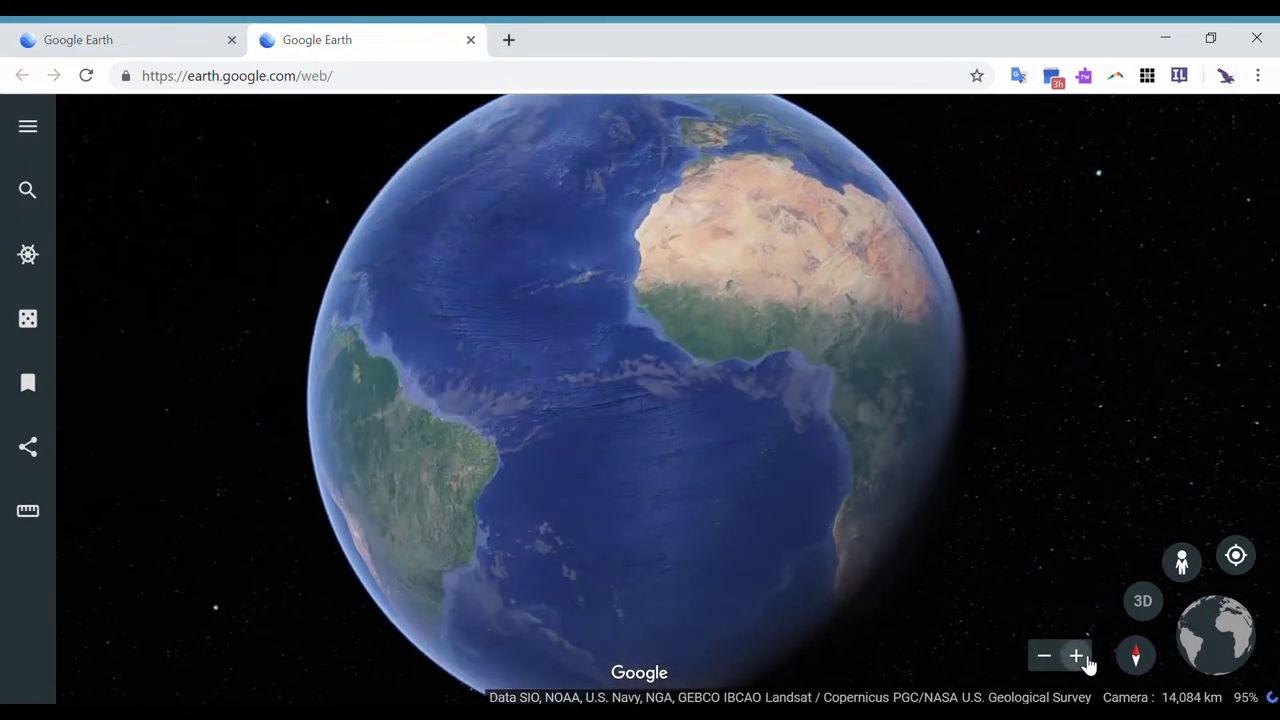
left_click(1042, 664)
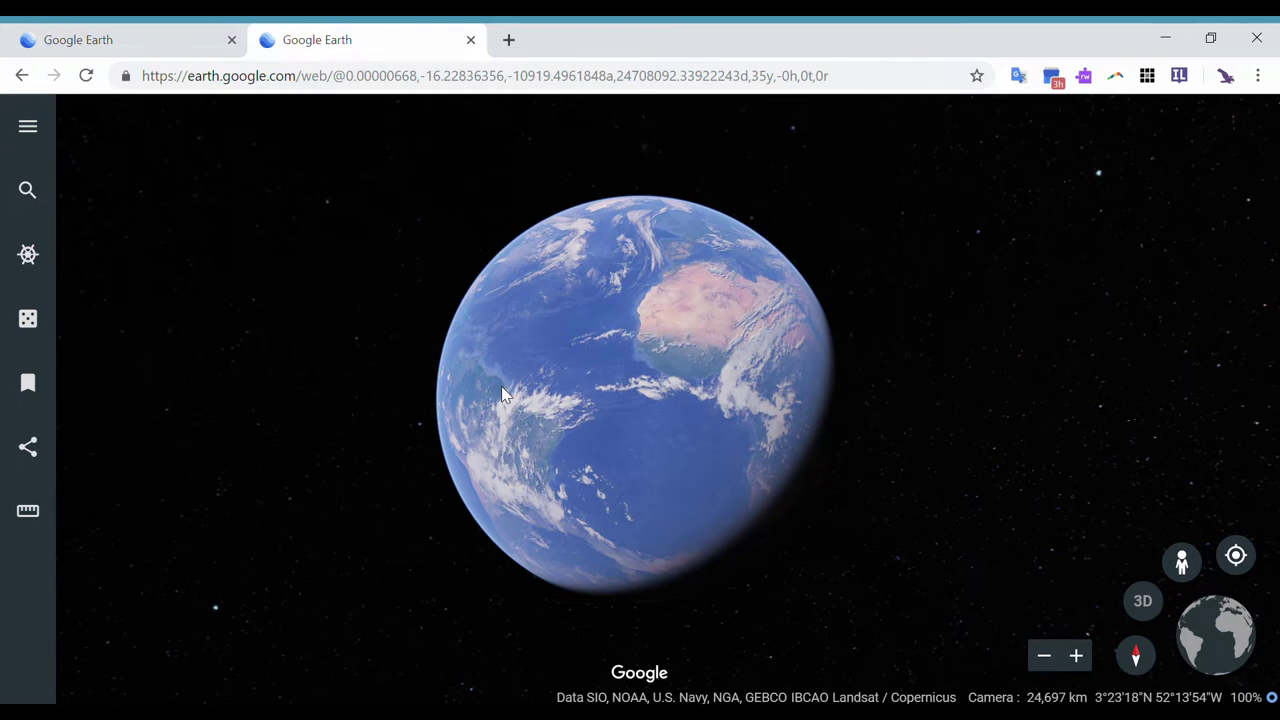
Rotate the globe with several drags until the Pacific Ocean and Australia face the viewer
left_click_drag(531, 406, 620, 486)
left_click_drag(571, 397, 632, 398)
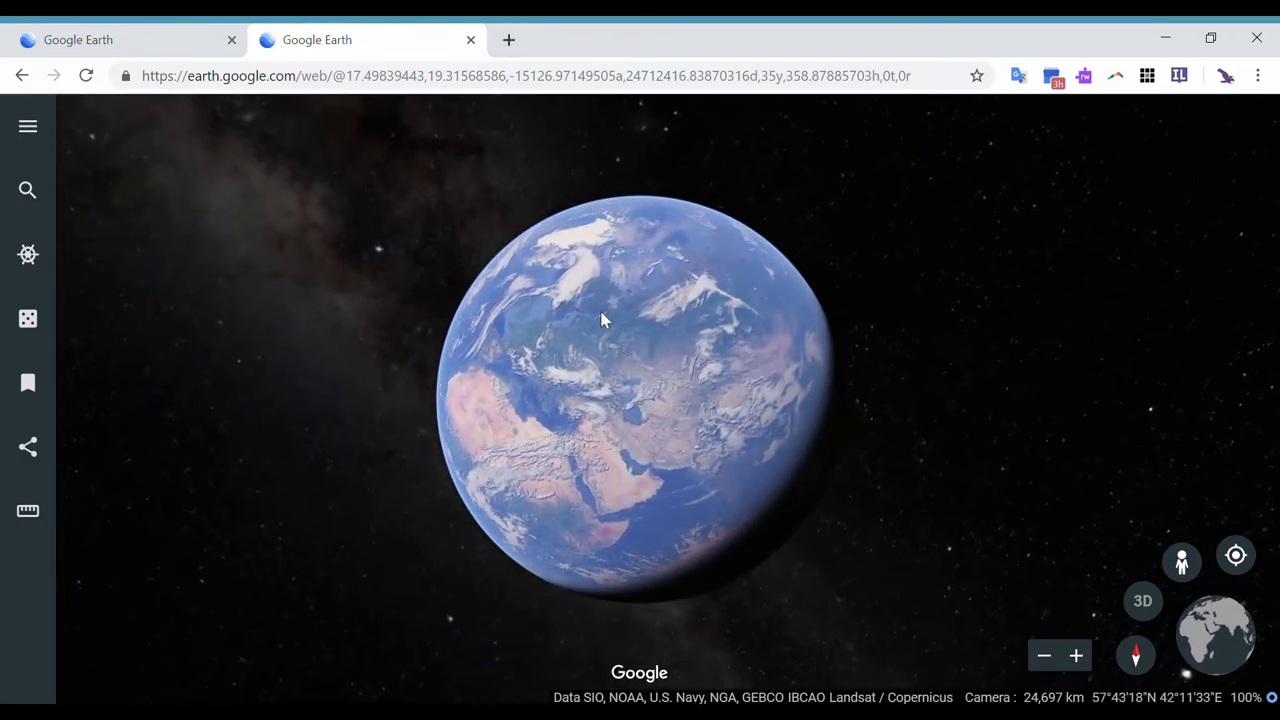
left_click_drag(606, 309, 696, 365)
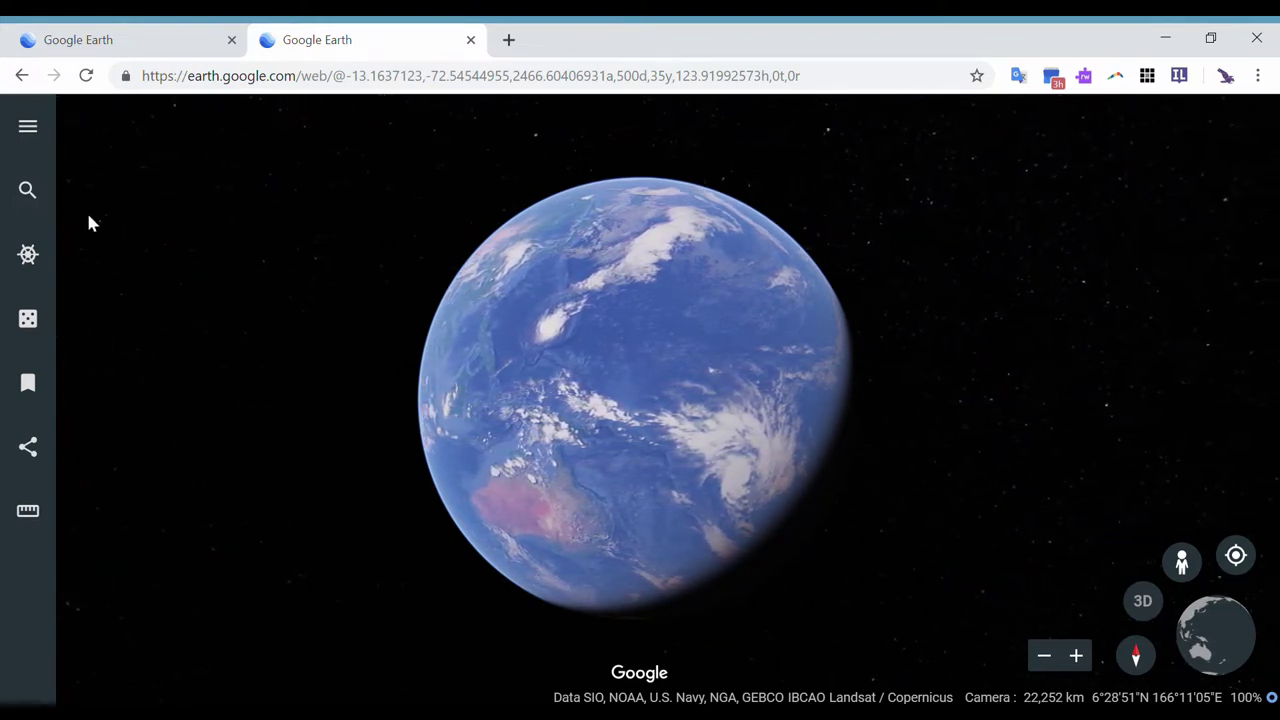
left_click(30, 192)
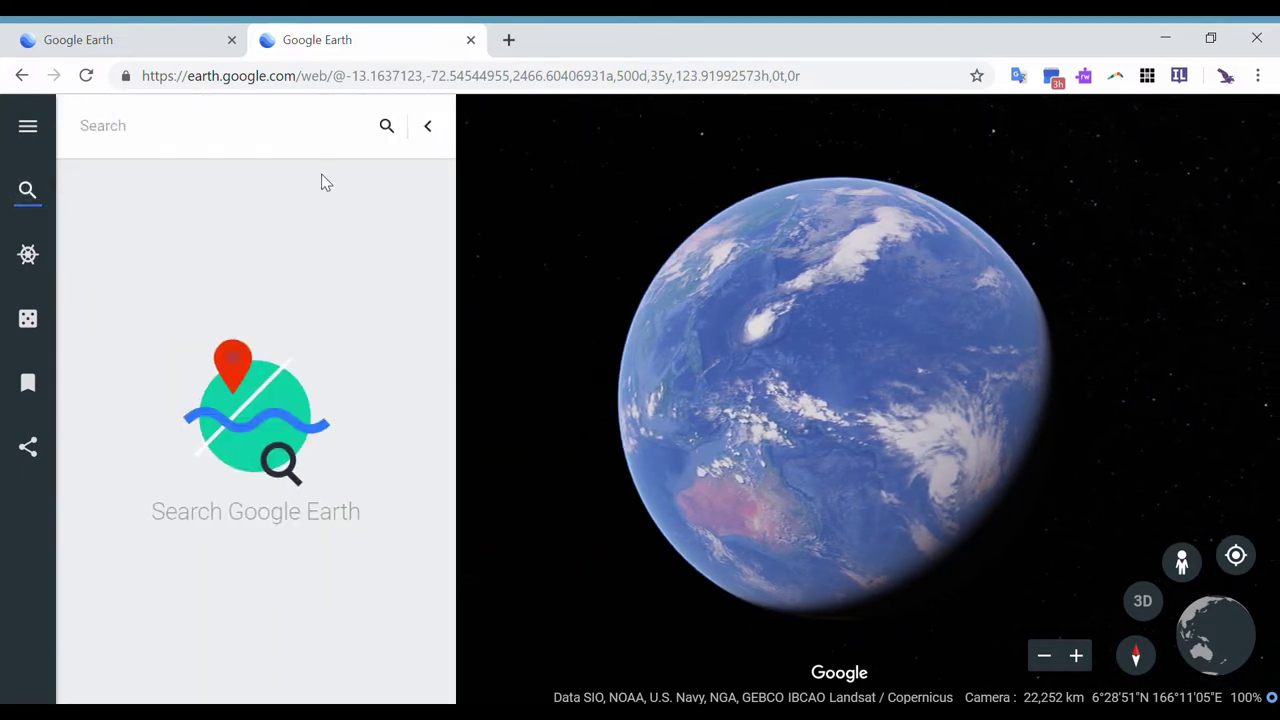
Search for 'machu picchu' and fly to the 'Machu Picchu, Peru' result
type("machu ")
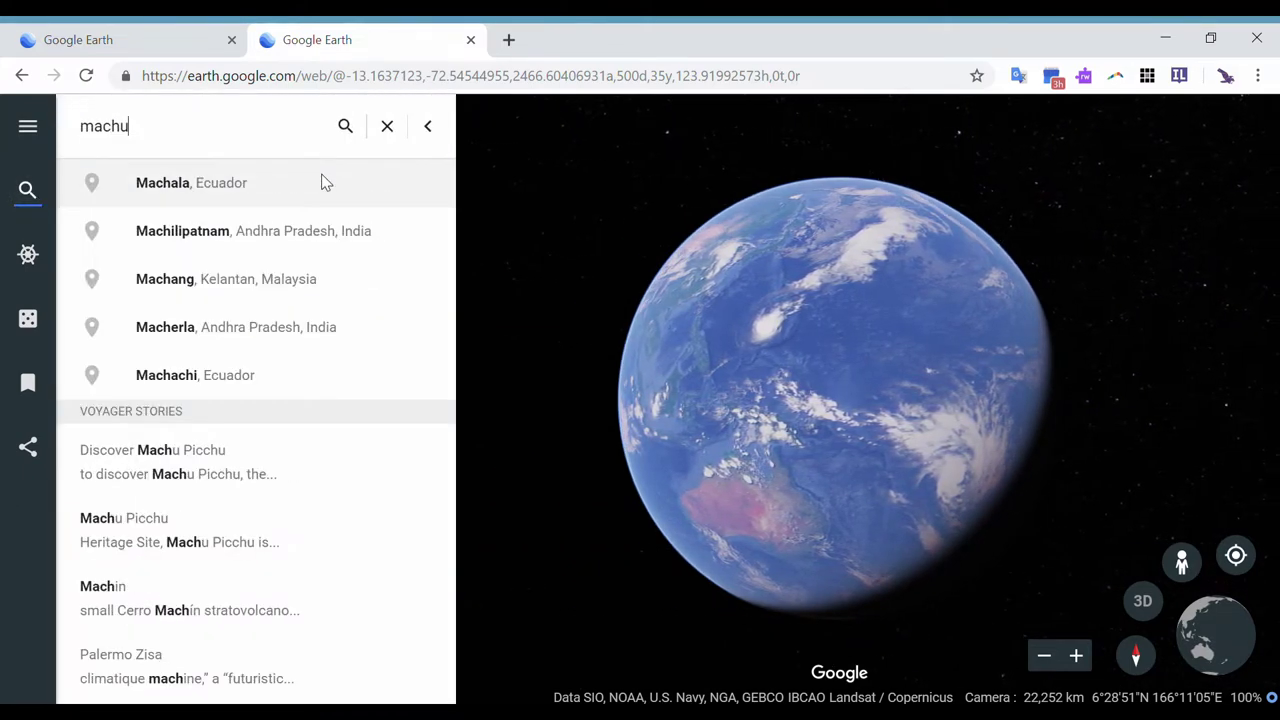
type("pich")
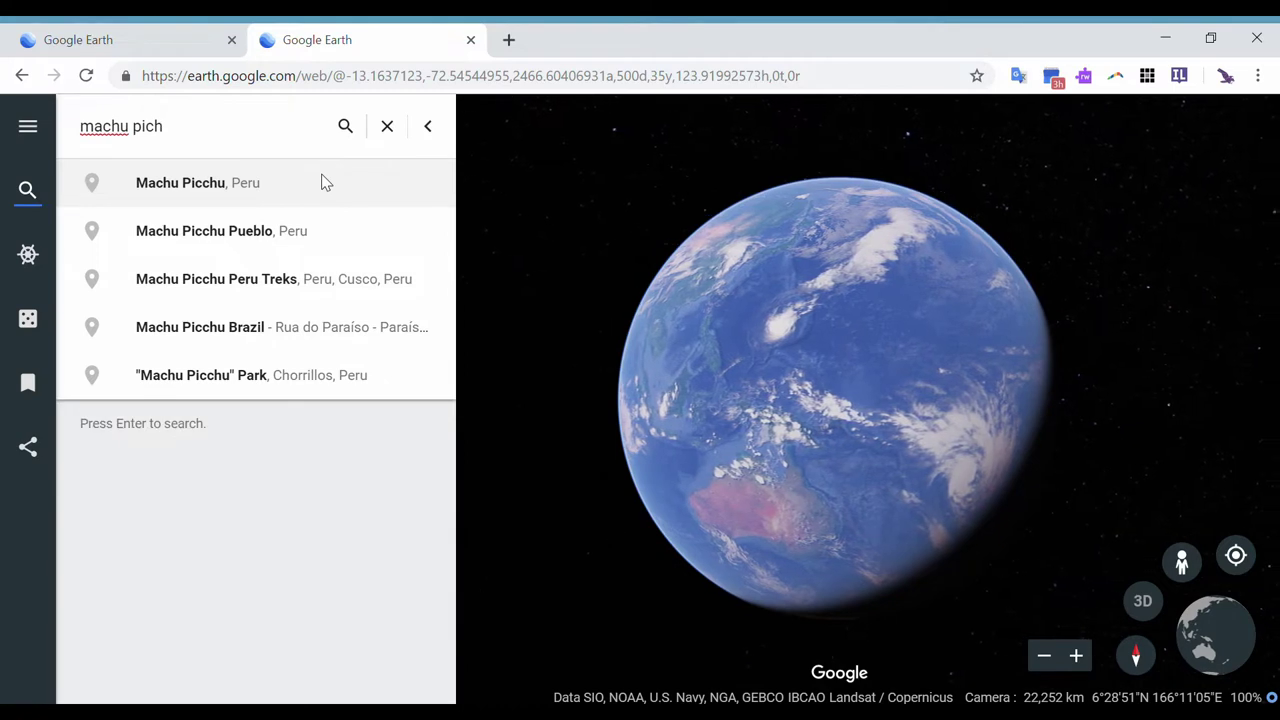
key("BackSpace")
type("chu")
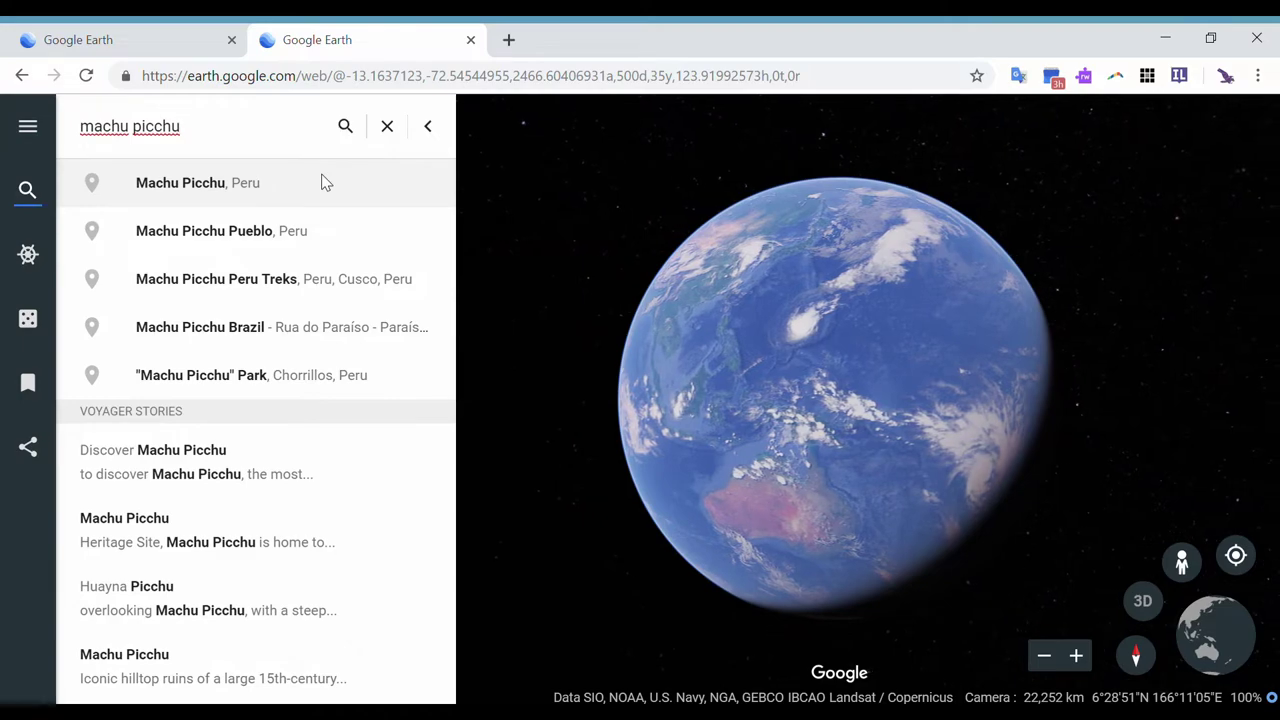
left_click(322, 182)
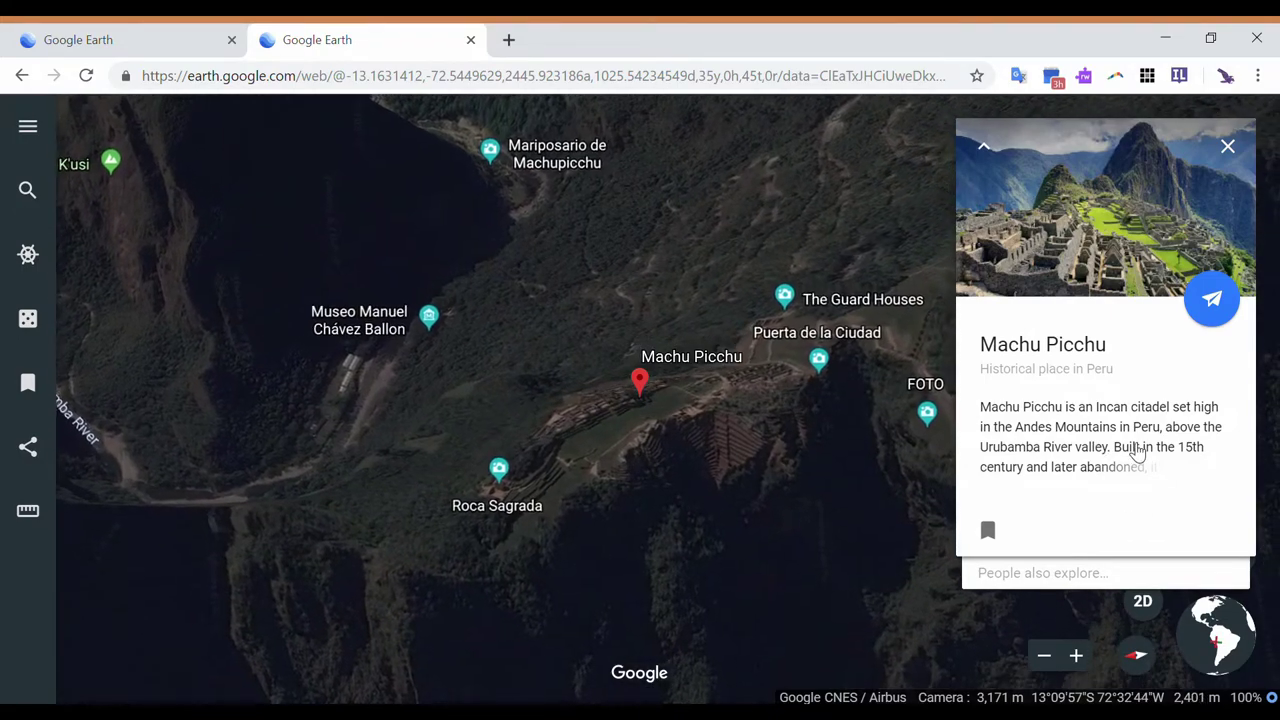
Expand the Machu Picchu card to full page, show the second Did you know fact, then return to the map
left_click(1137, 452)
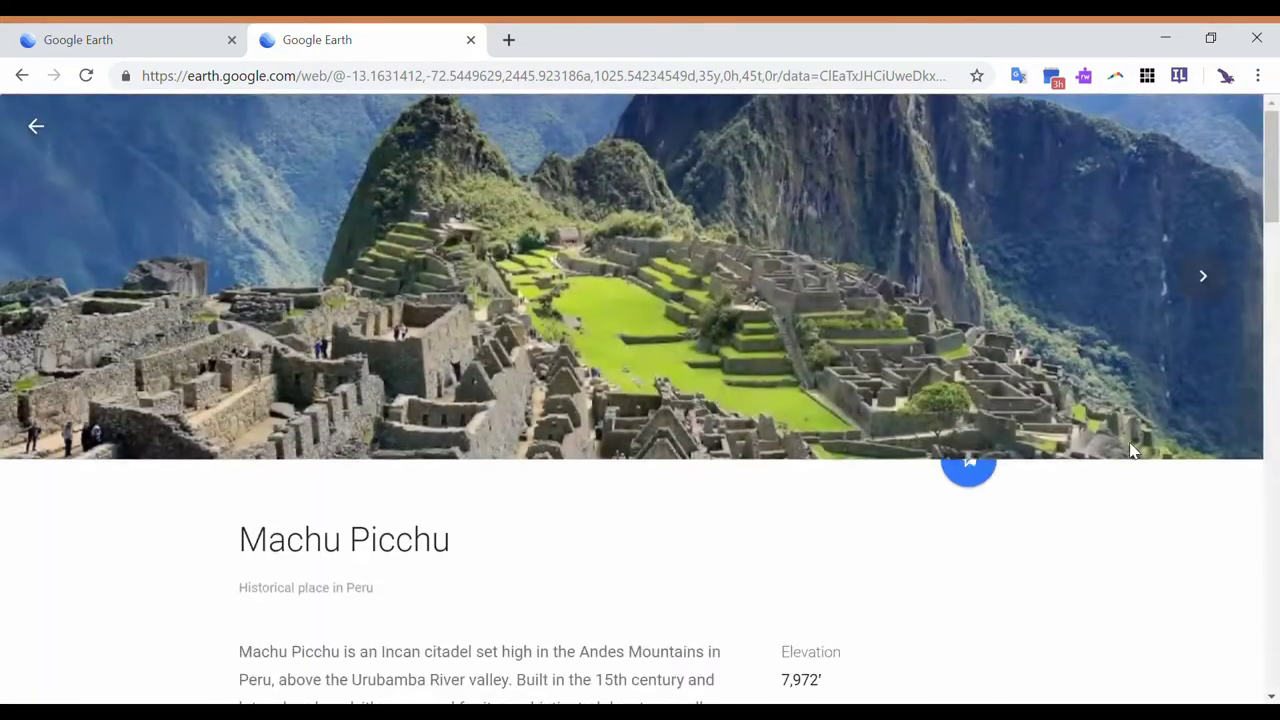
scroll(675, 538, "down", 3)
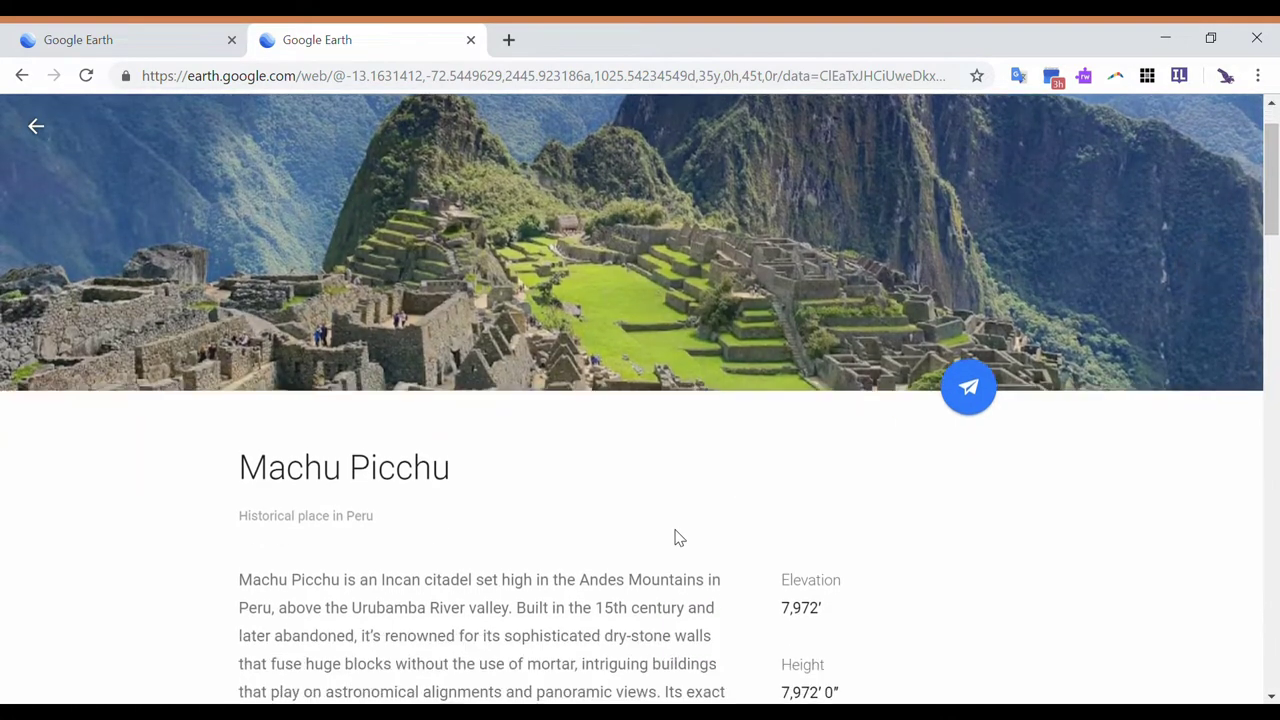
scroll(675, 538, "down", 3)
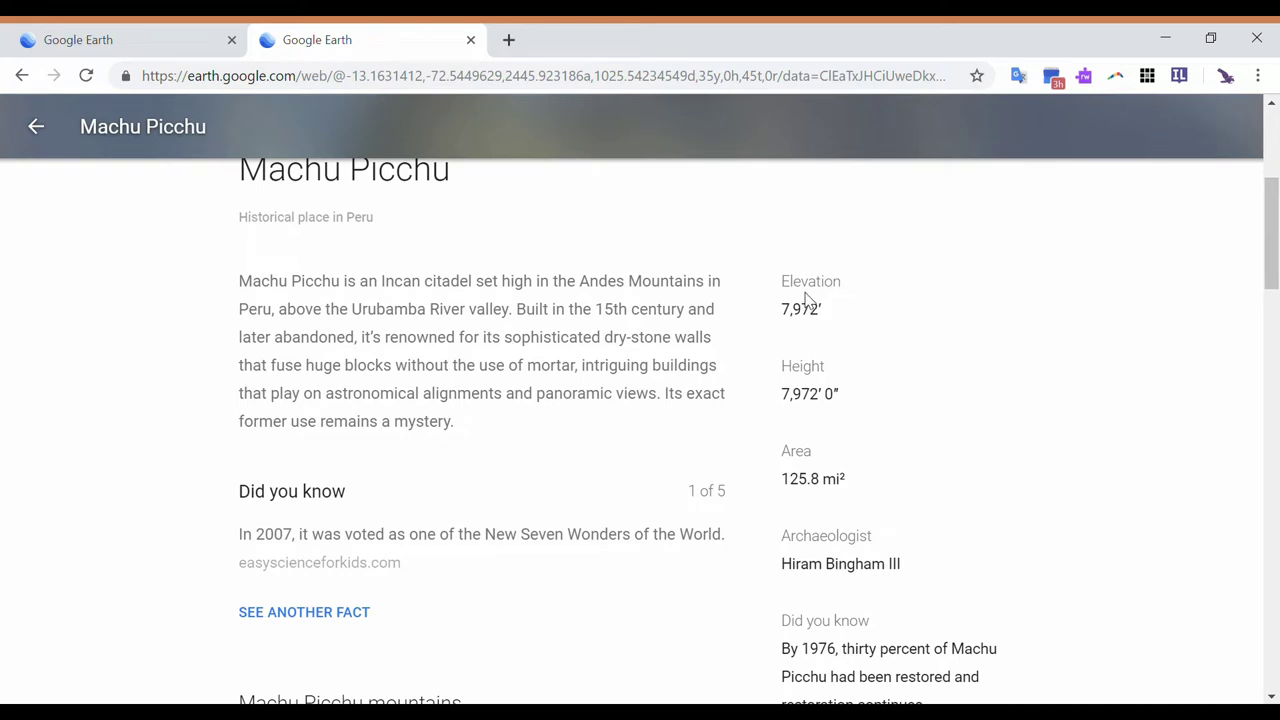
scroll(769, 551, "down", 3)
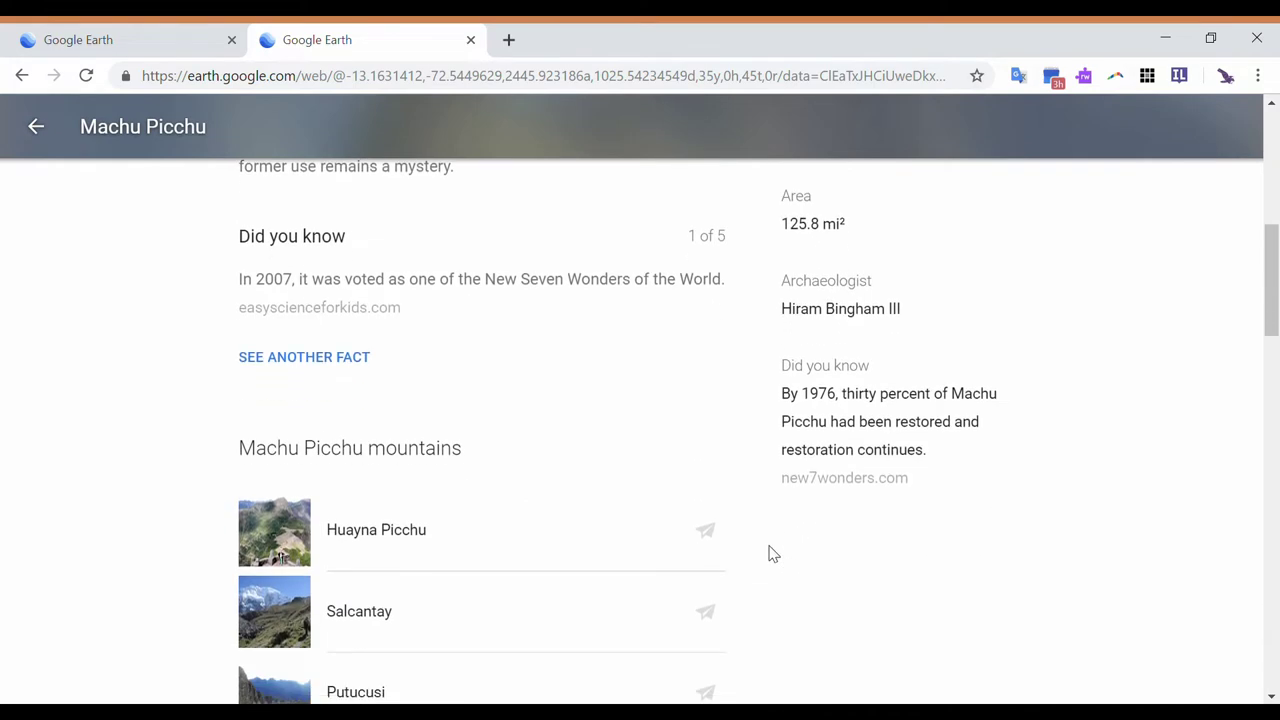
scroll(769, 551, "up", 1)
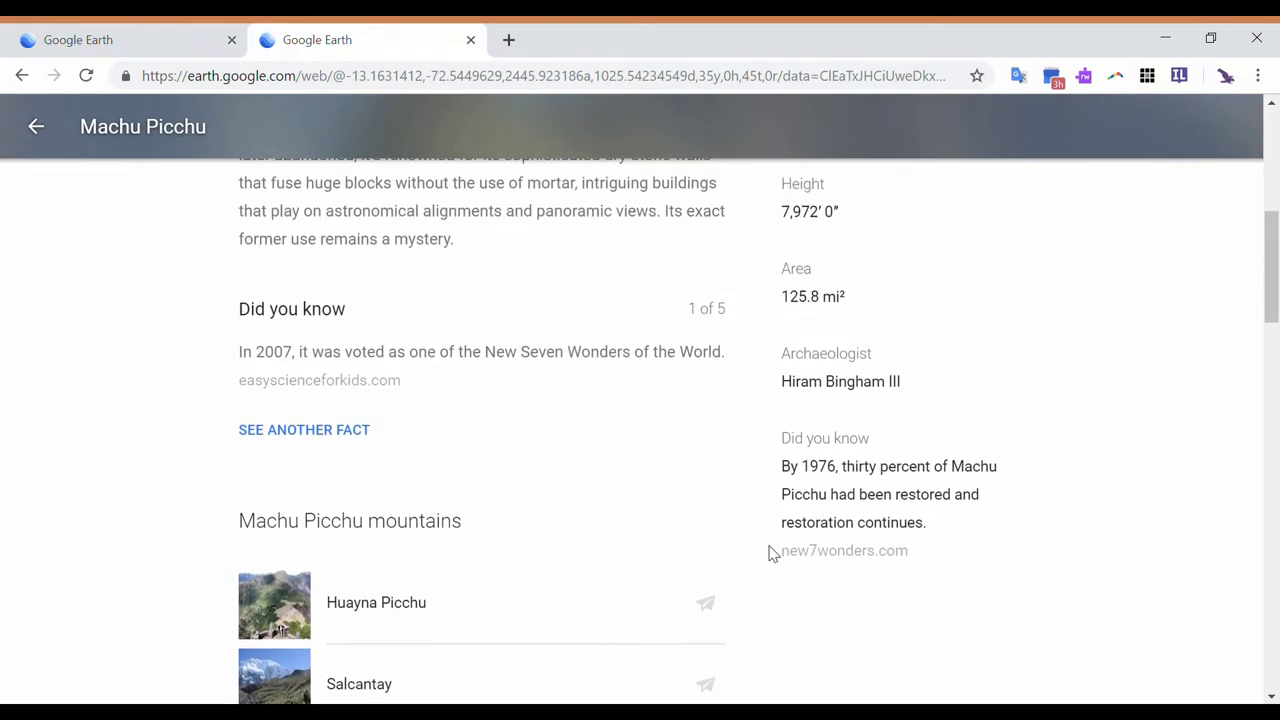
triple_click(368, 367)
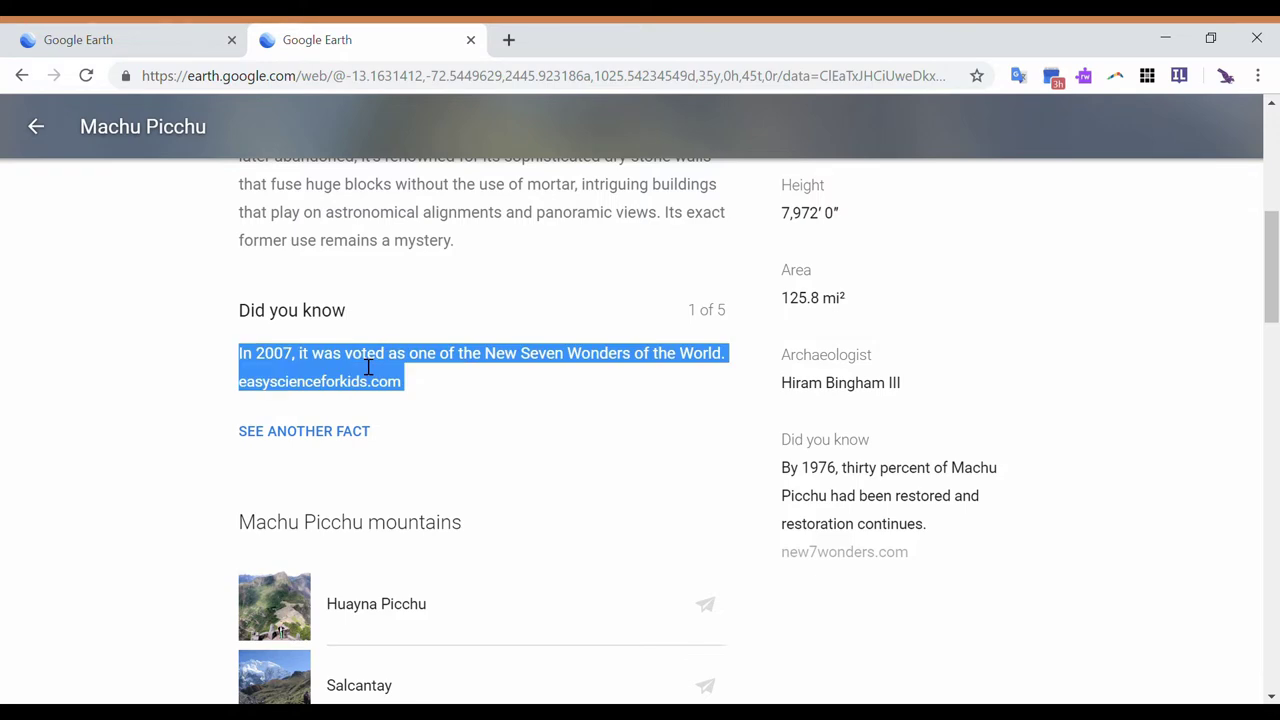
left_click(368, 367)
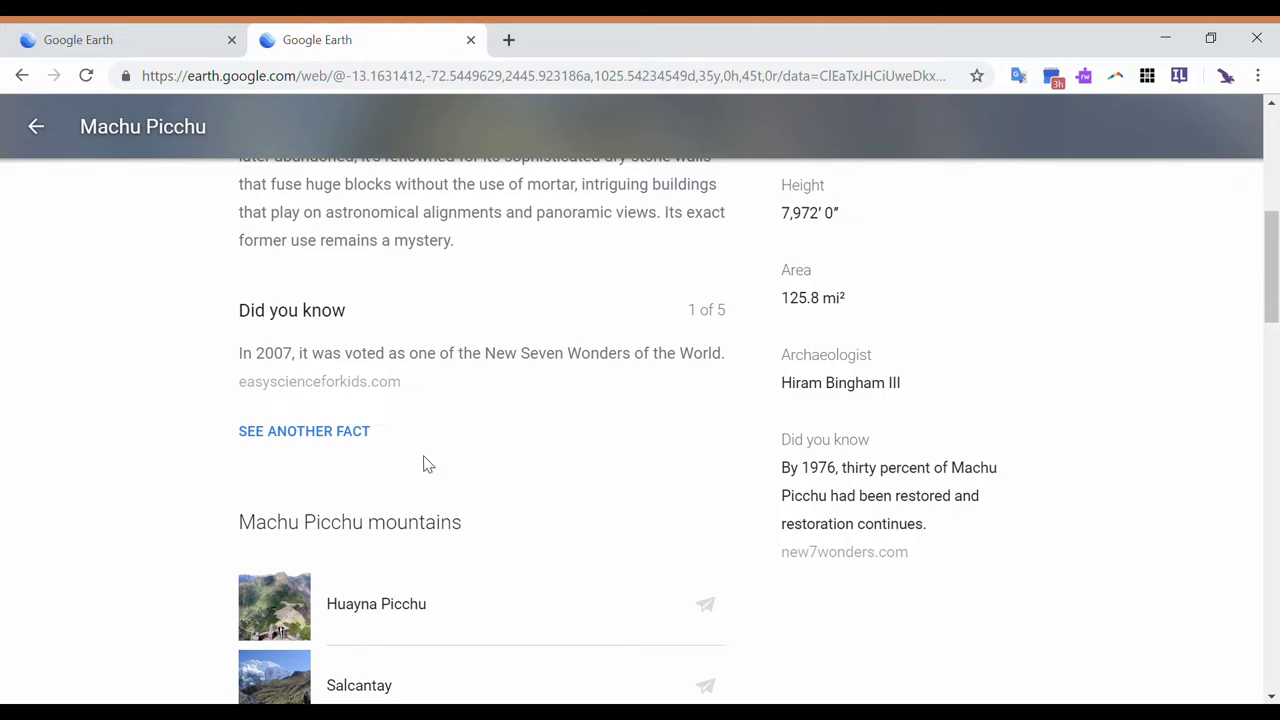
left_click(355, 435)
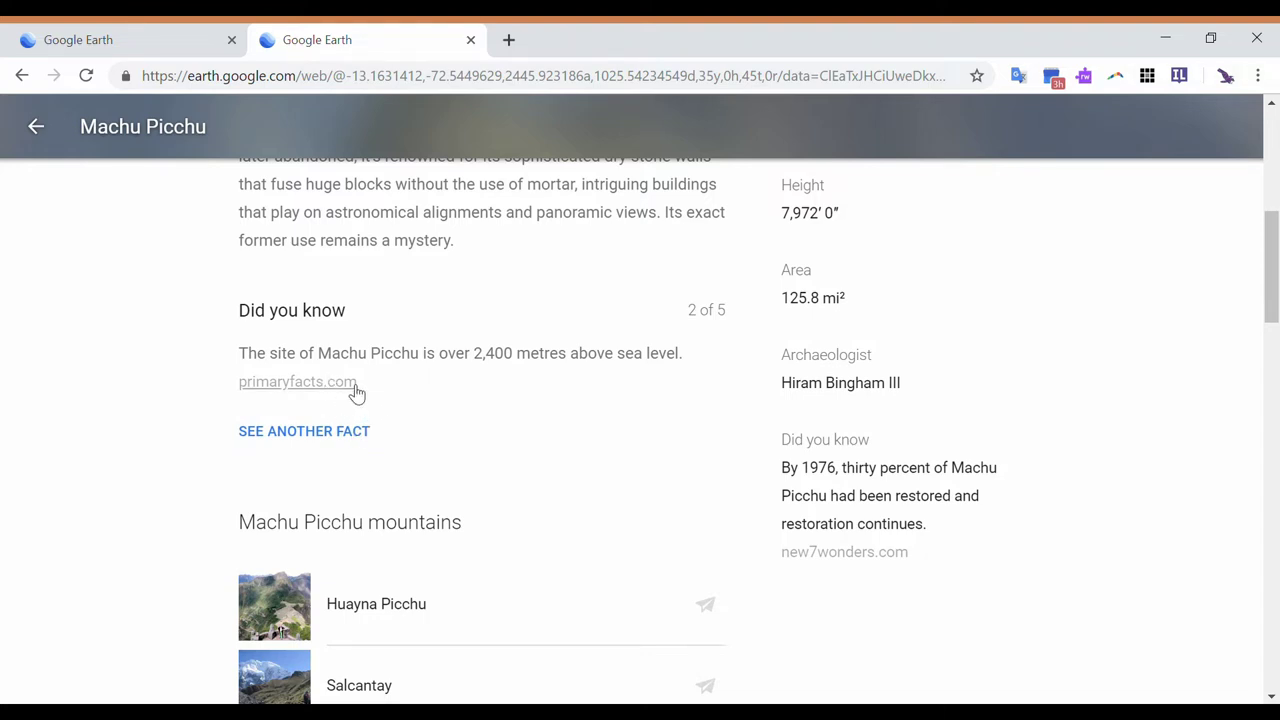
scroll(357, 393, "up", 3)
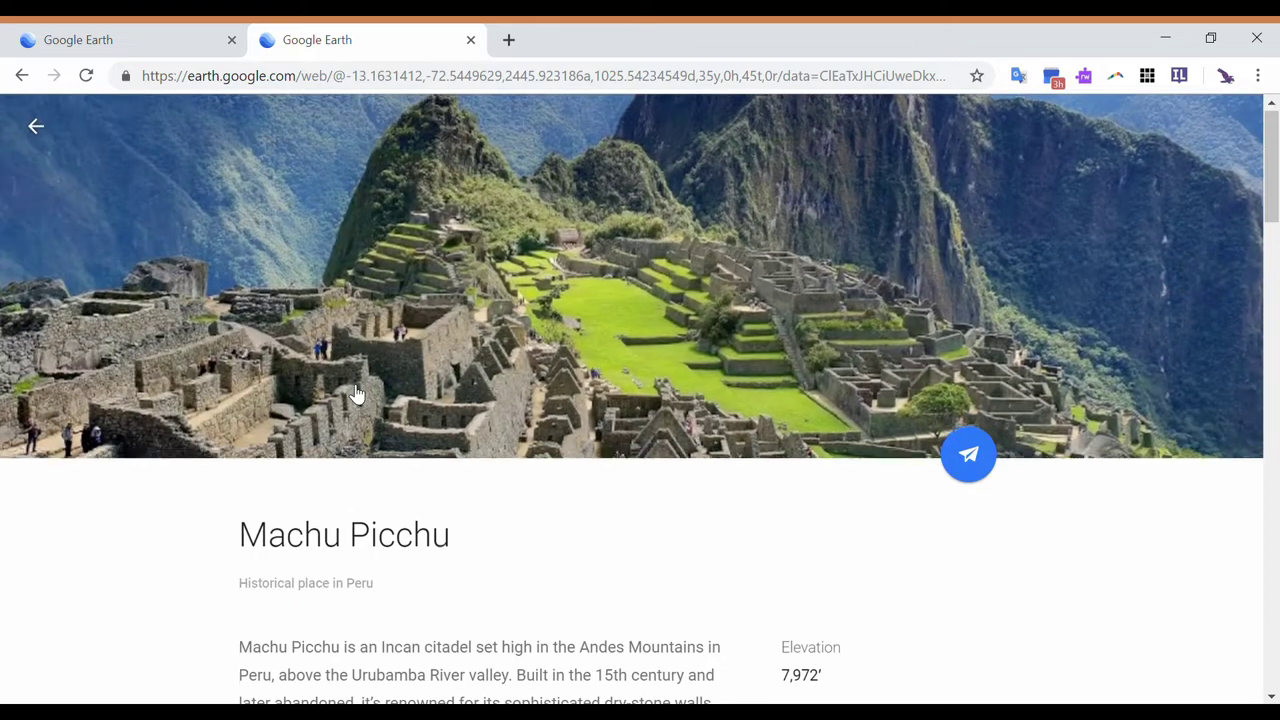
left_click(49, 132)
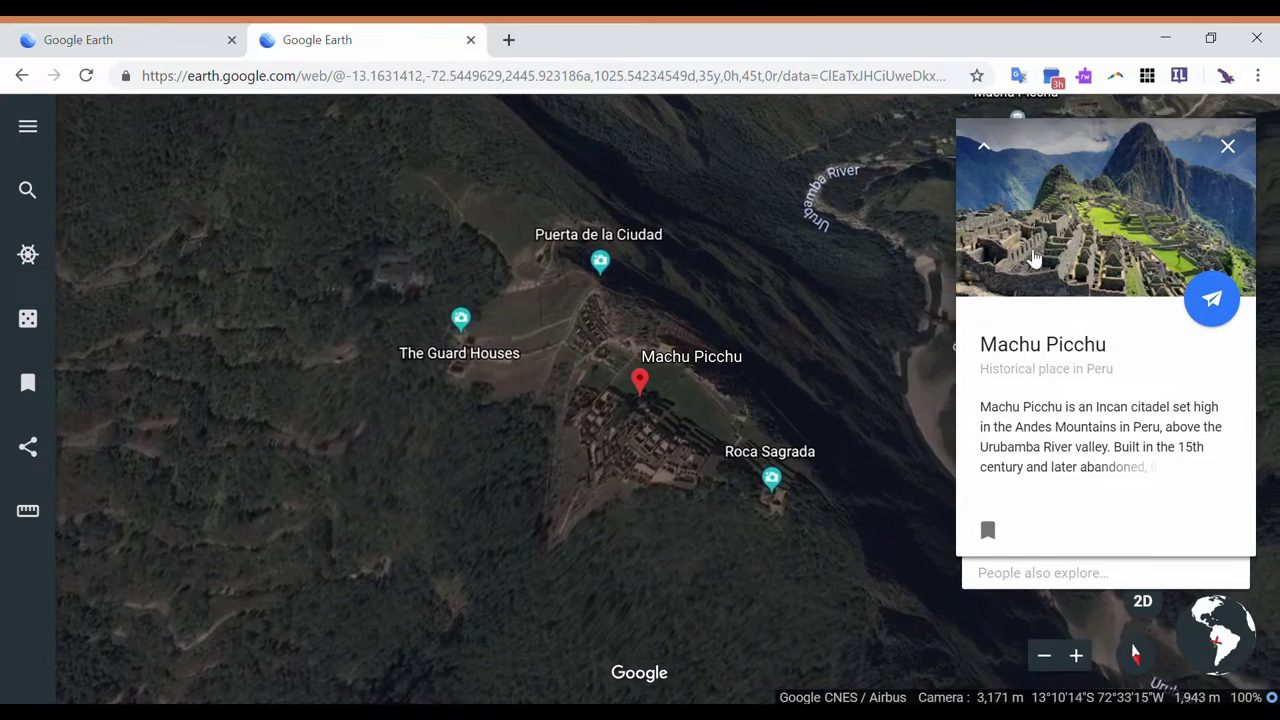
Shrink the Machu Picchu info card to compact form, then close it
left_click(988, 154)
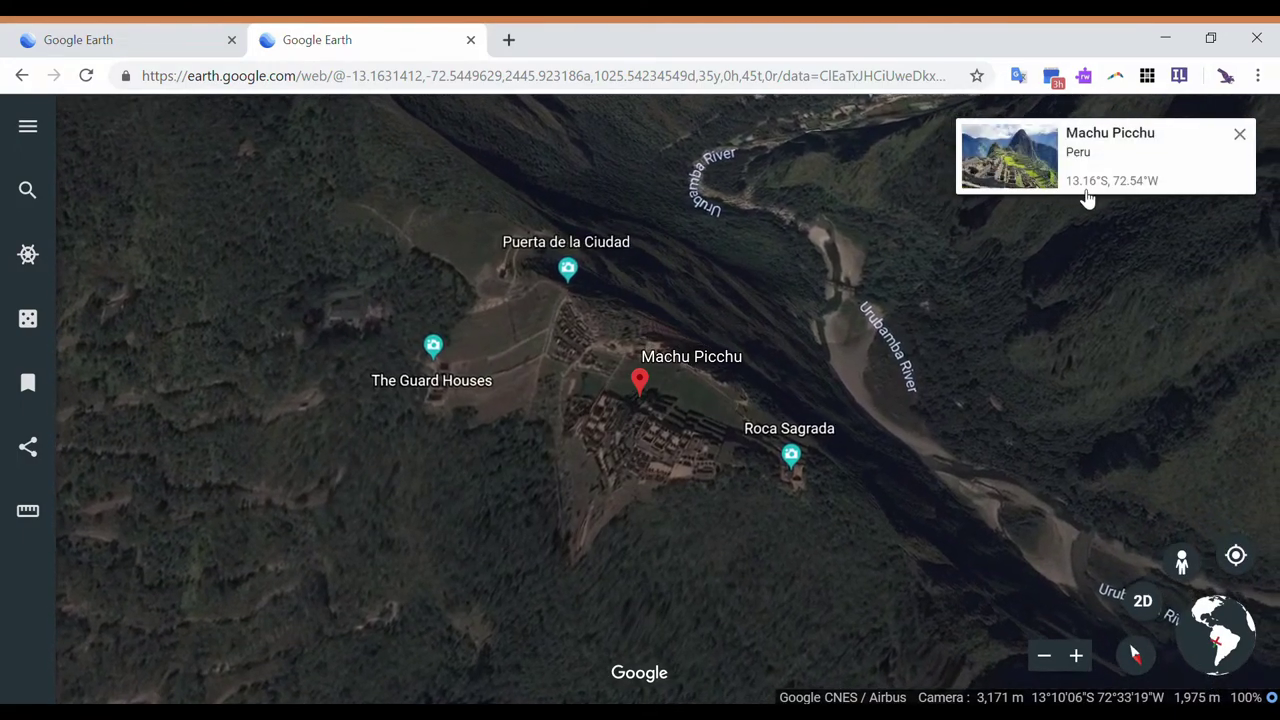
left_click(1240, 134)
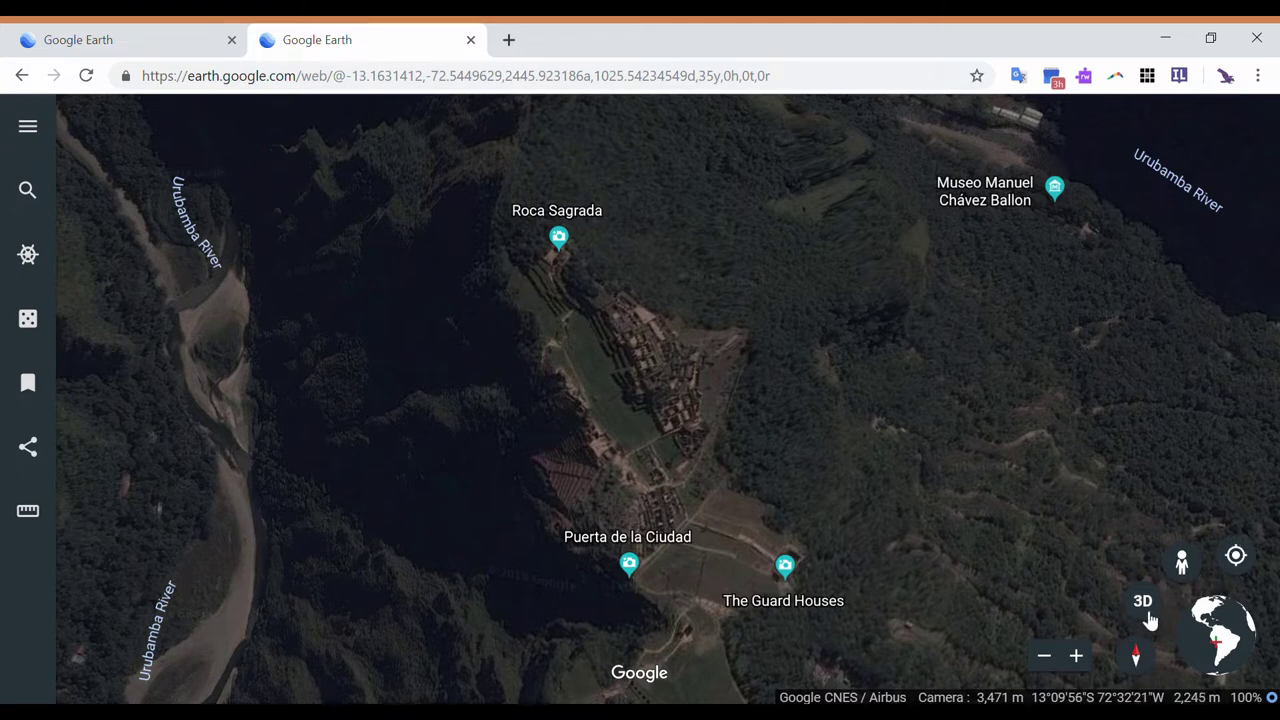
Tilt the map back to 3D and drop Pegman at Puerta de la Ciudad for Street View
left_click(1152, 618)
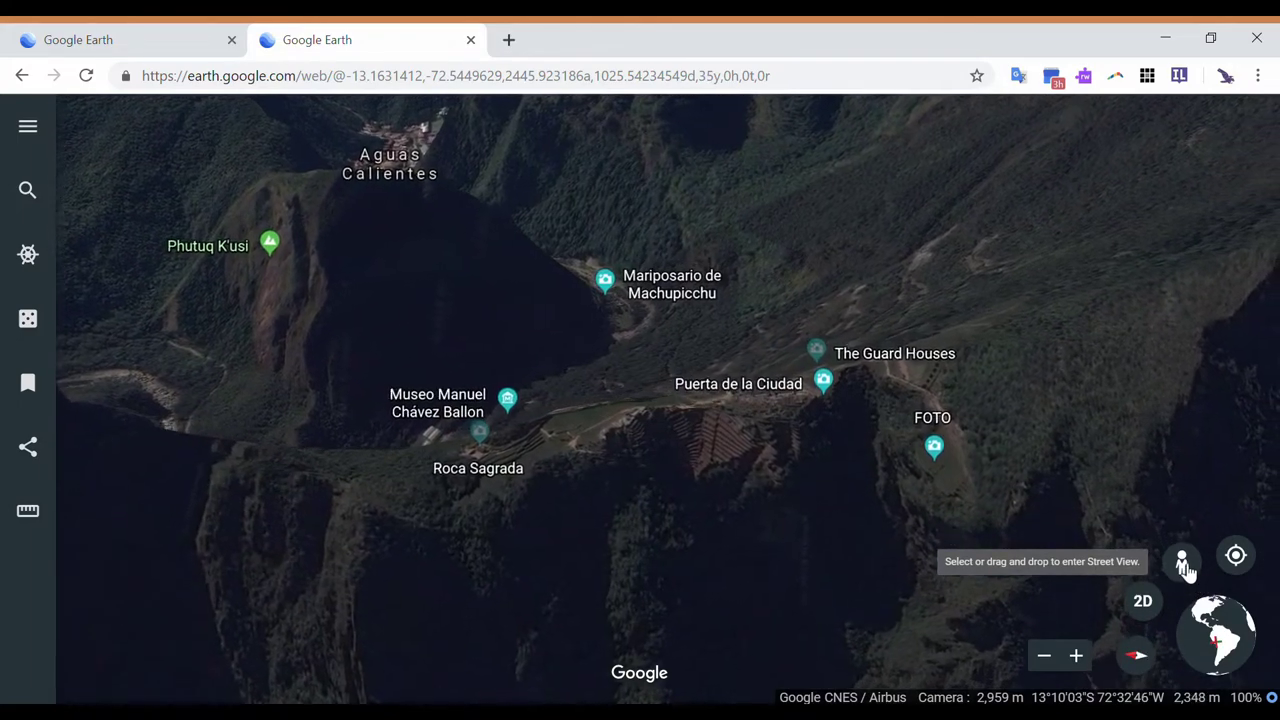
left_click_drag(1184, 565, 871, 511)
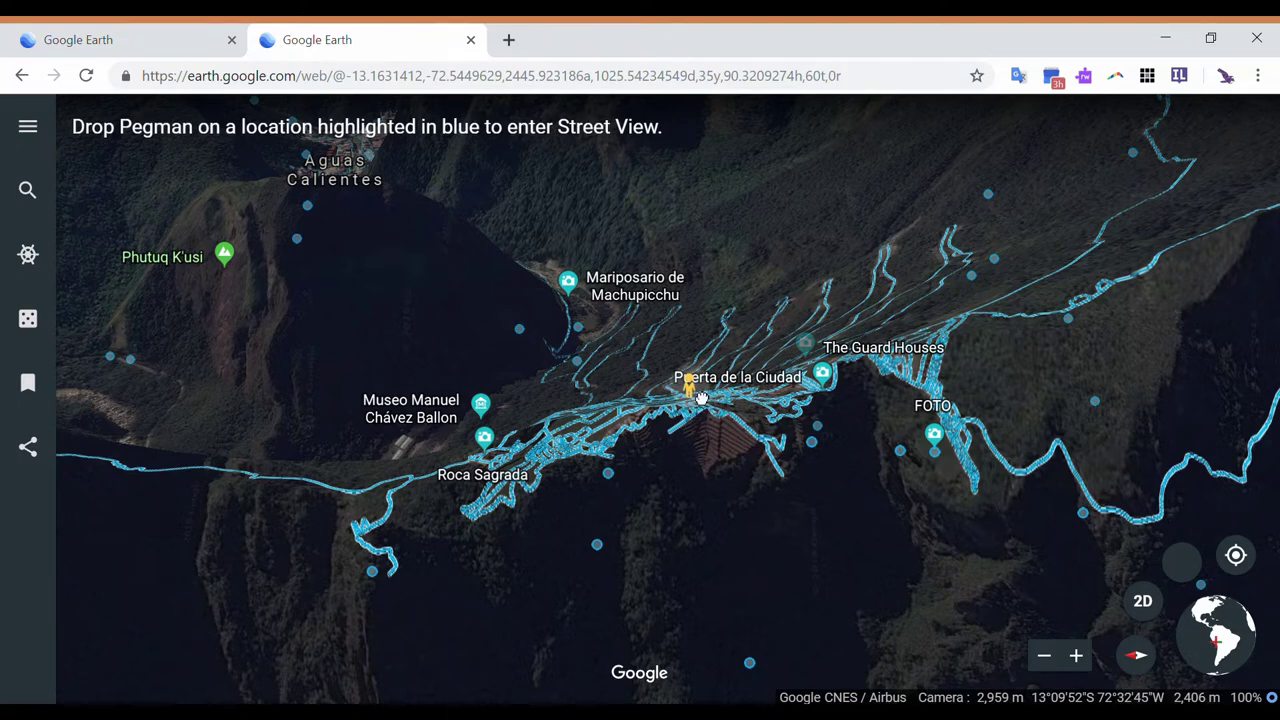
left_click_drag(702, 398, 690, 393)
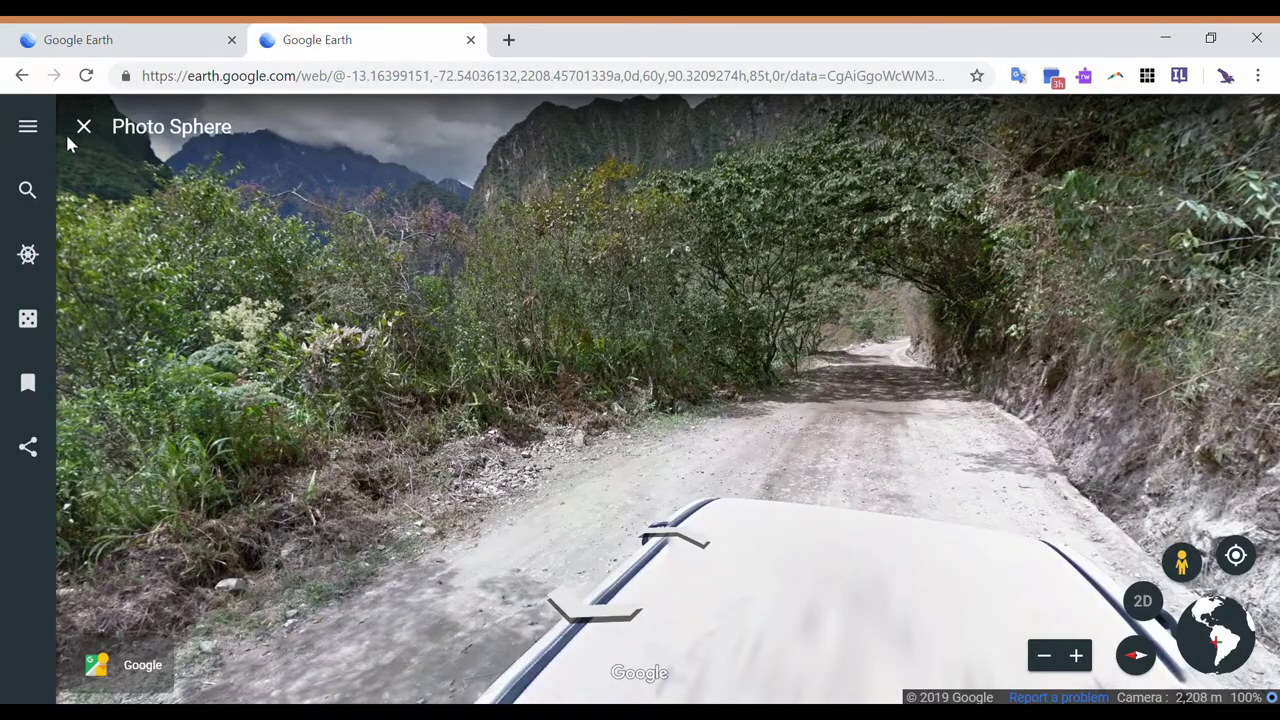
Look around the Photo Sphere, walk six steps down the dirt road, then fly back out to space
left_click_drag(260, 465, 601, 537)
left_click(601, 539)
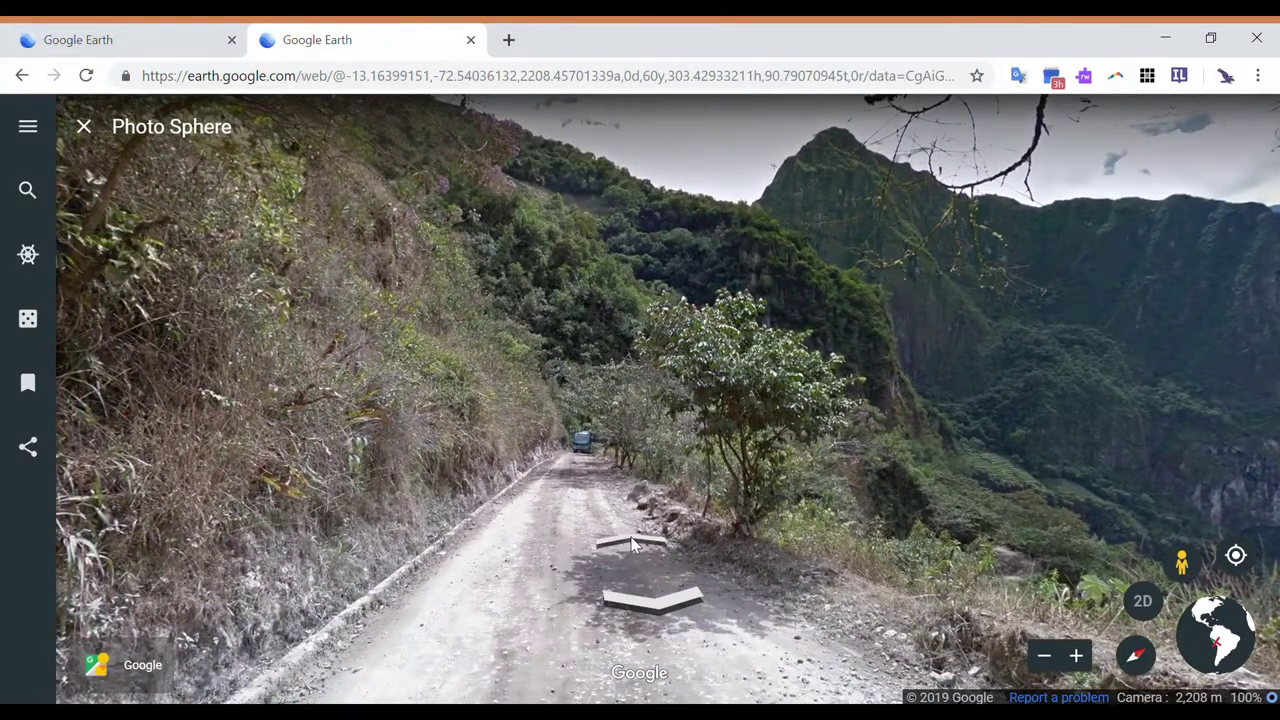
left_click(632, 543)
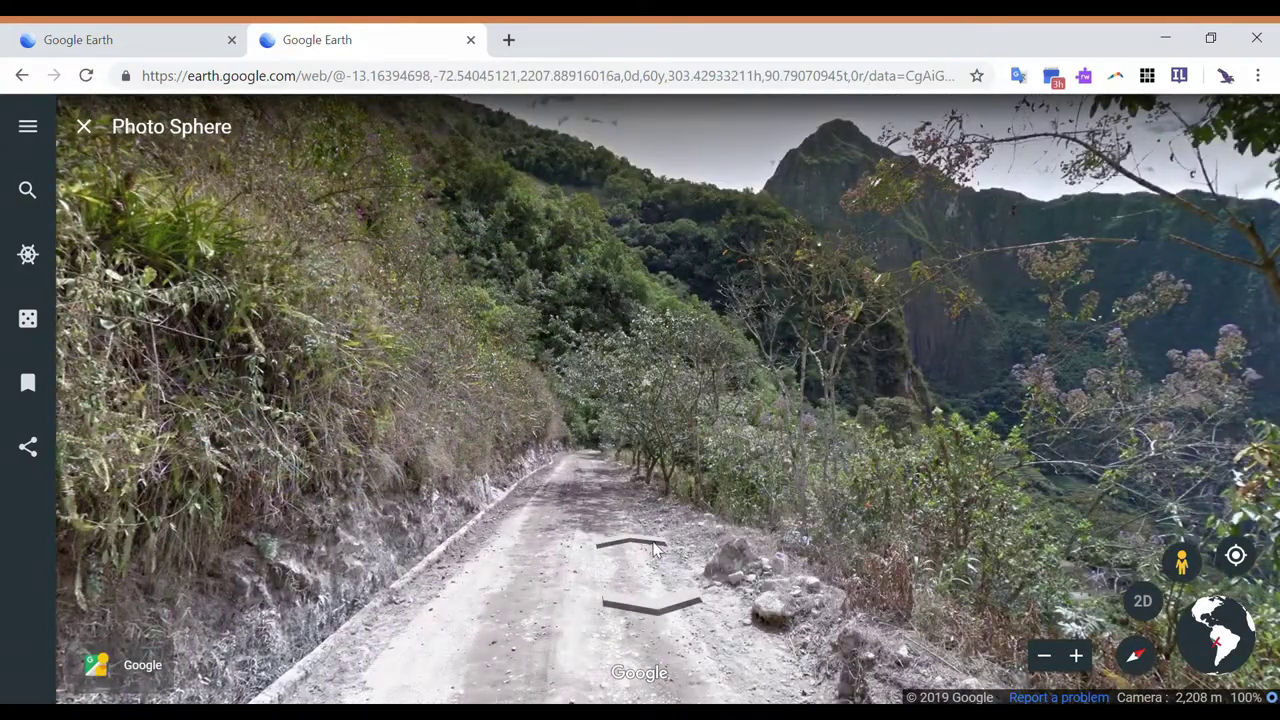
left_click(641, 545)
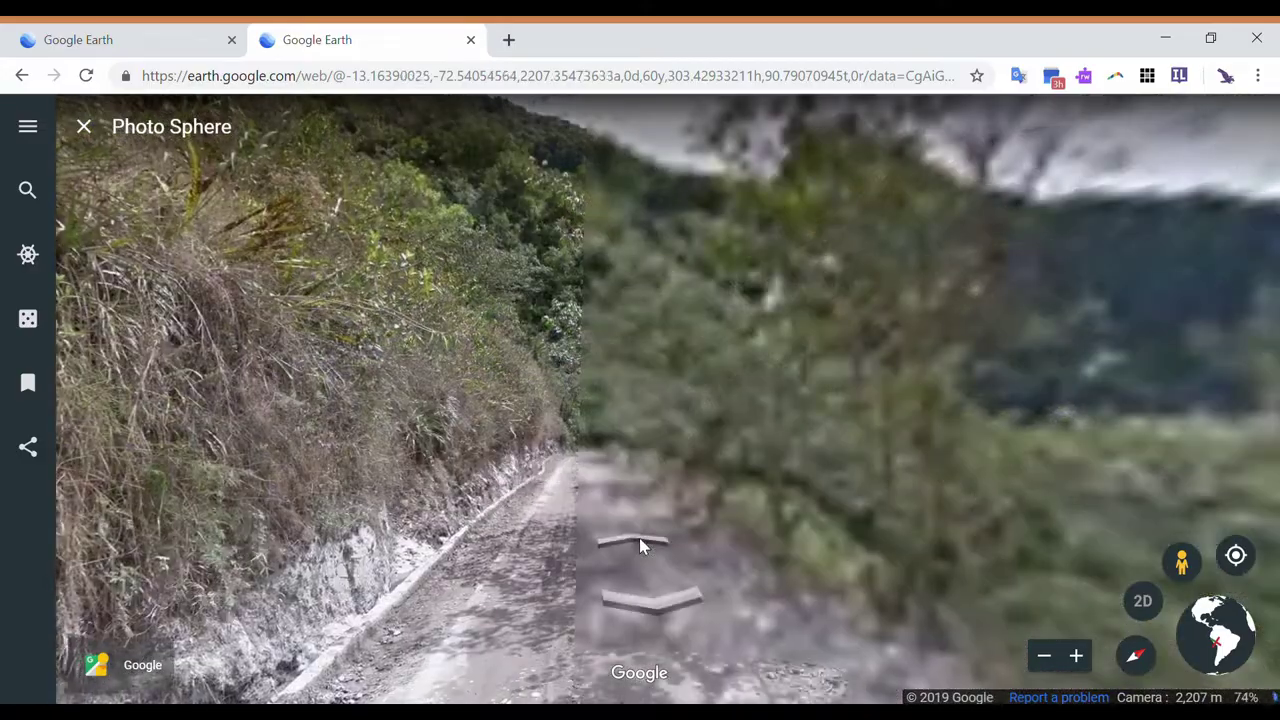
left_click(636, 543)
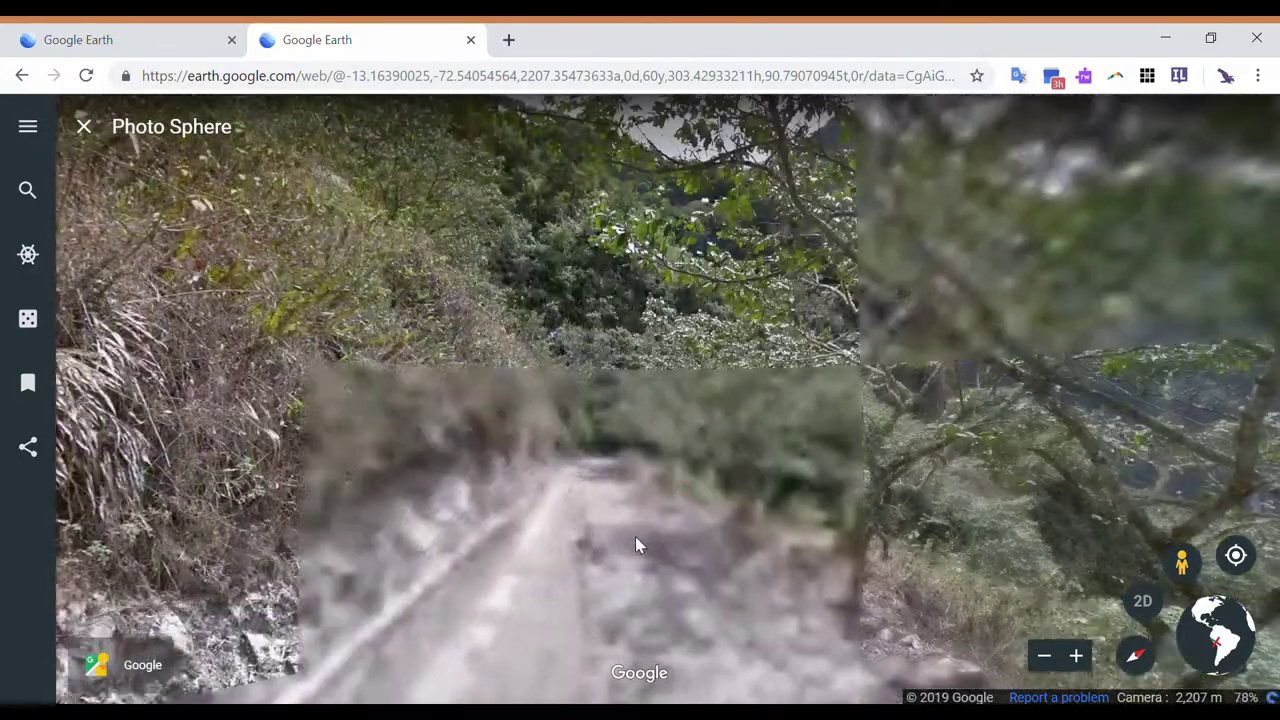
left_click(636, 542)
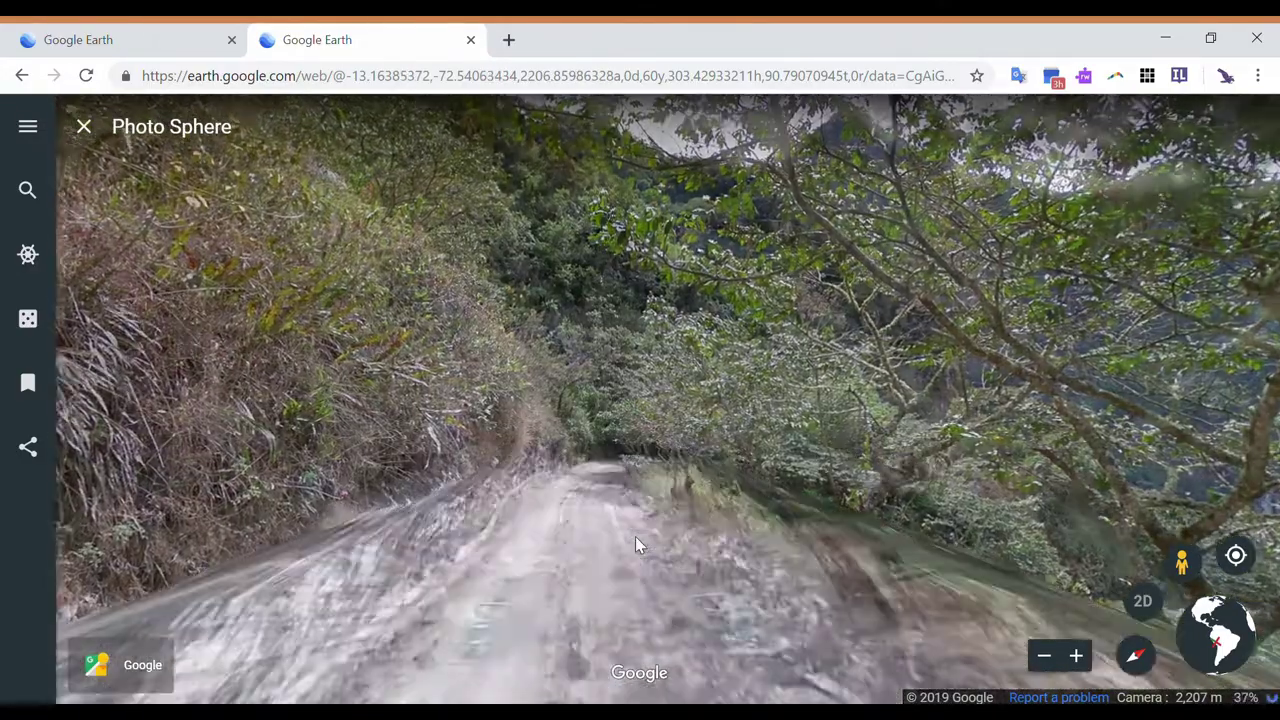
left_click(636, 540)
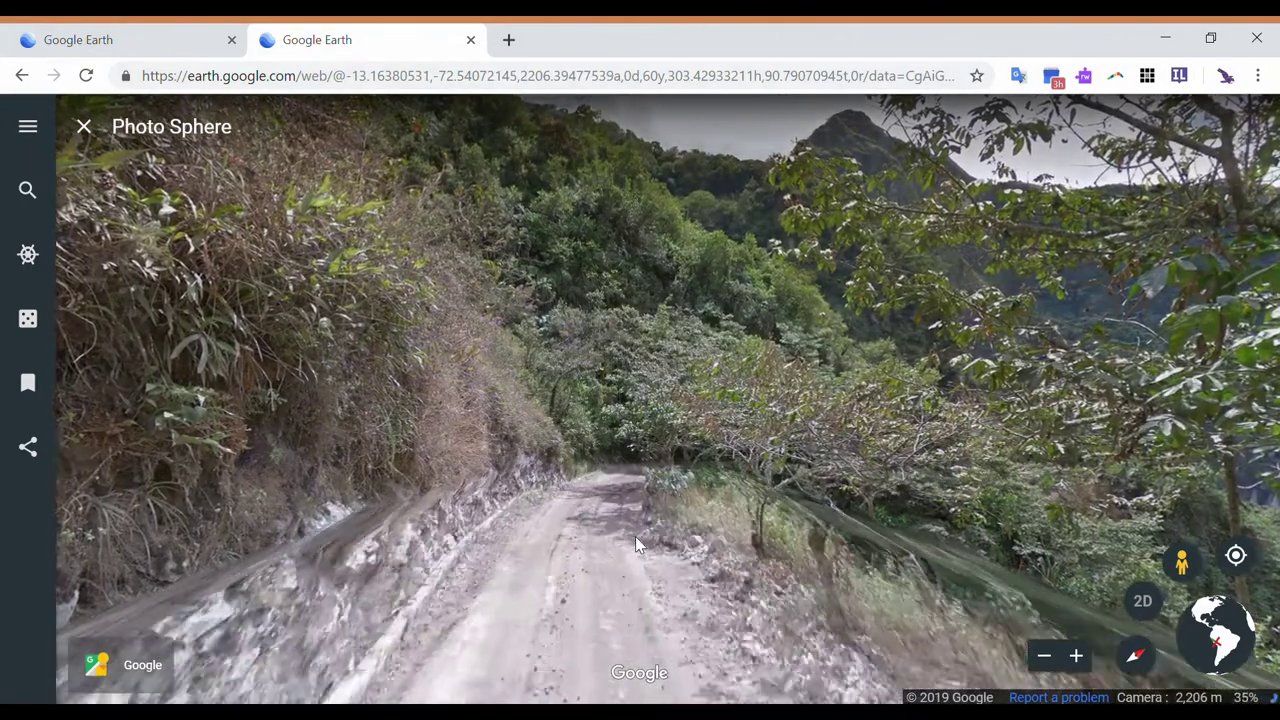
left_click(636, 541)
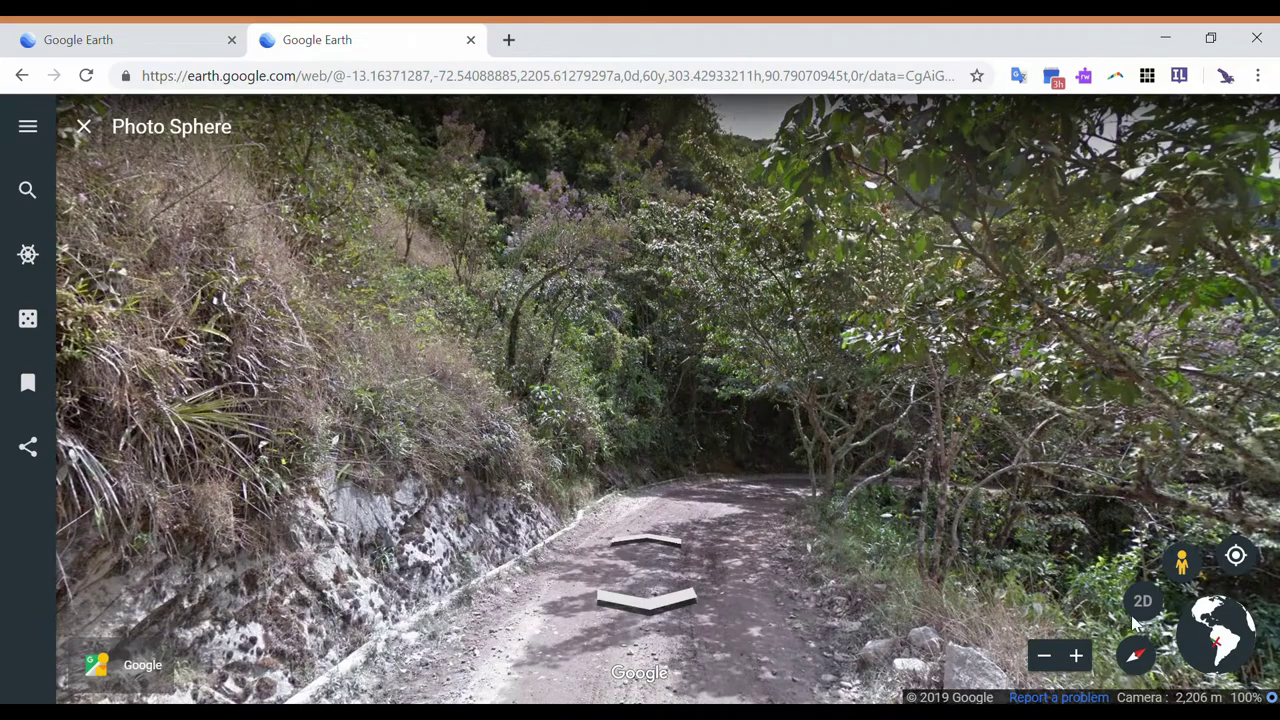
left_click(1250, 625)
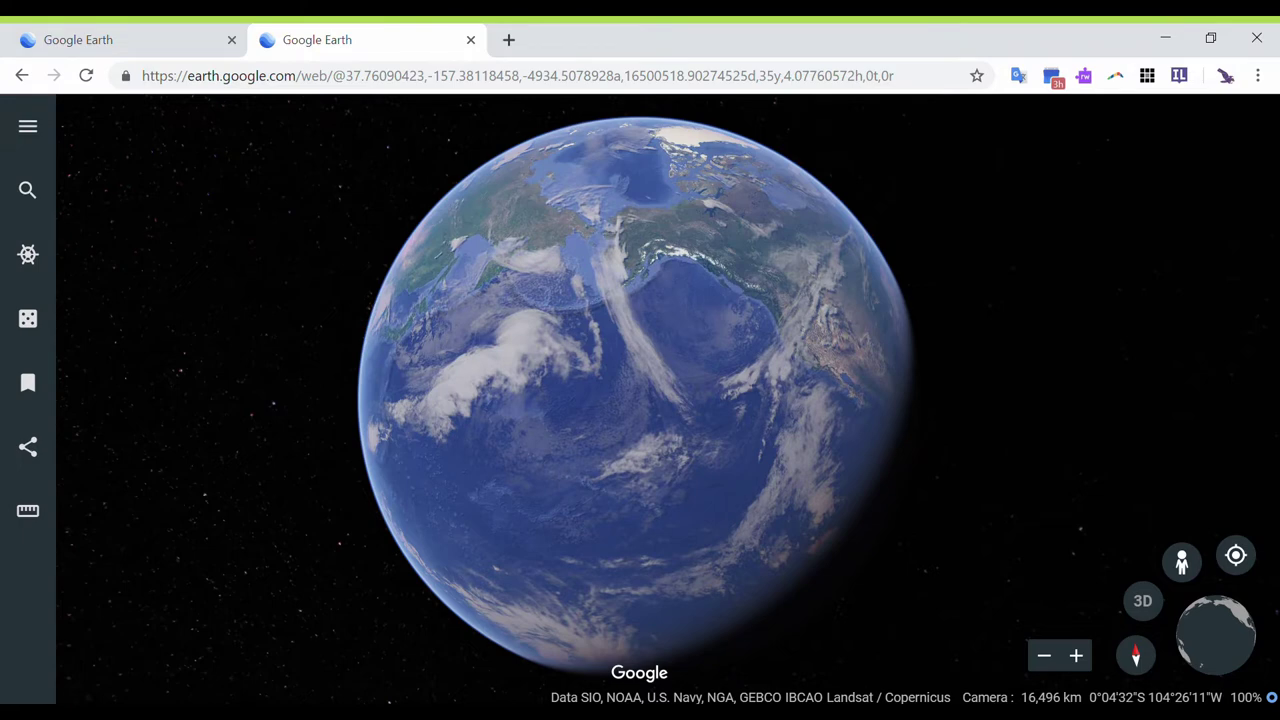
Open the Voyager story gallery from the globe view over the North Pacific
left_click(28, 256)
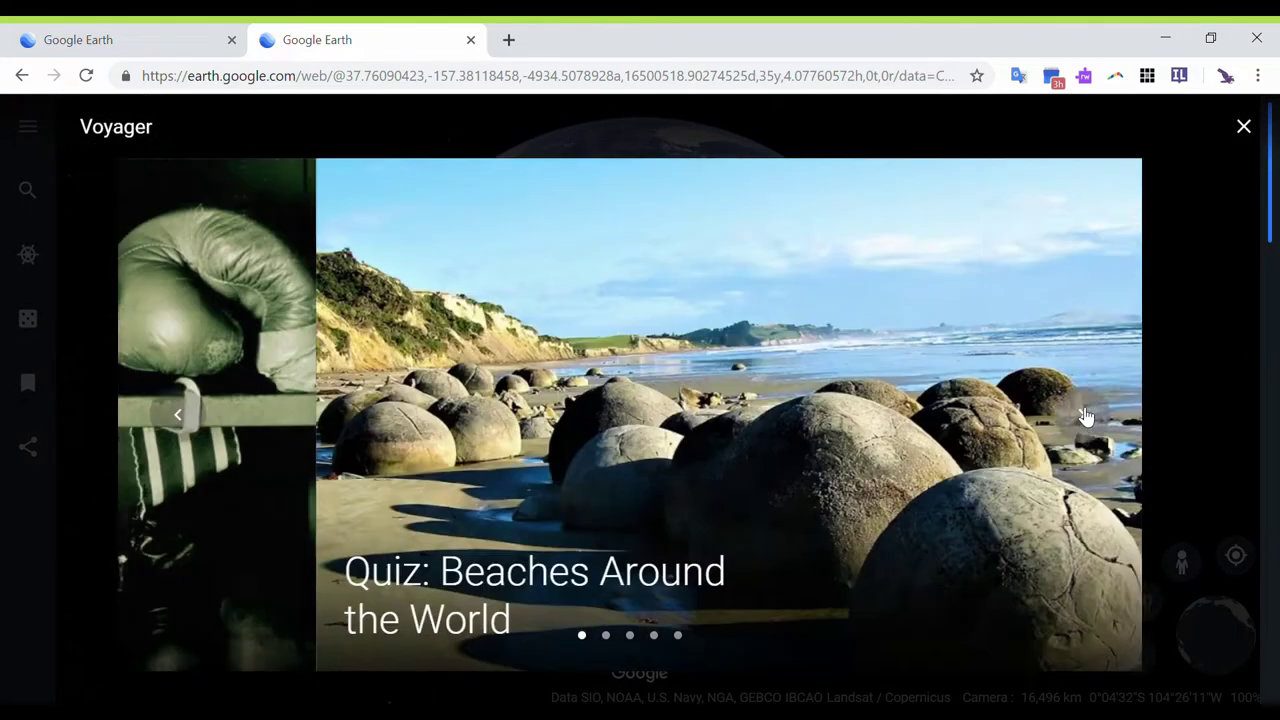
Page the Voyager carousel forward four times to the Humpback Whales story, open it, and dive in
left_click(1084, 415)
left_click(1085, 415)
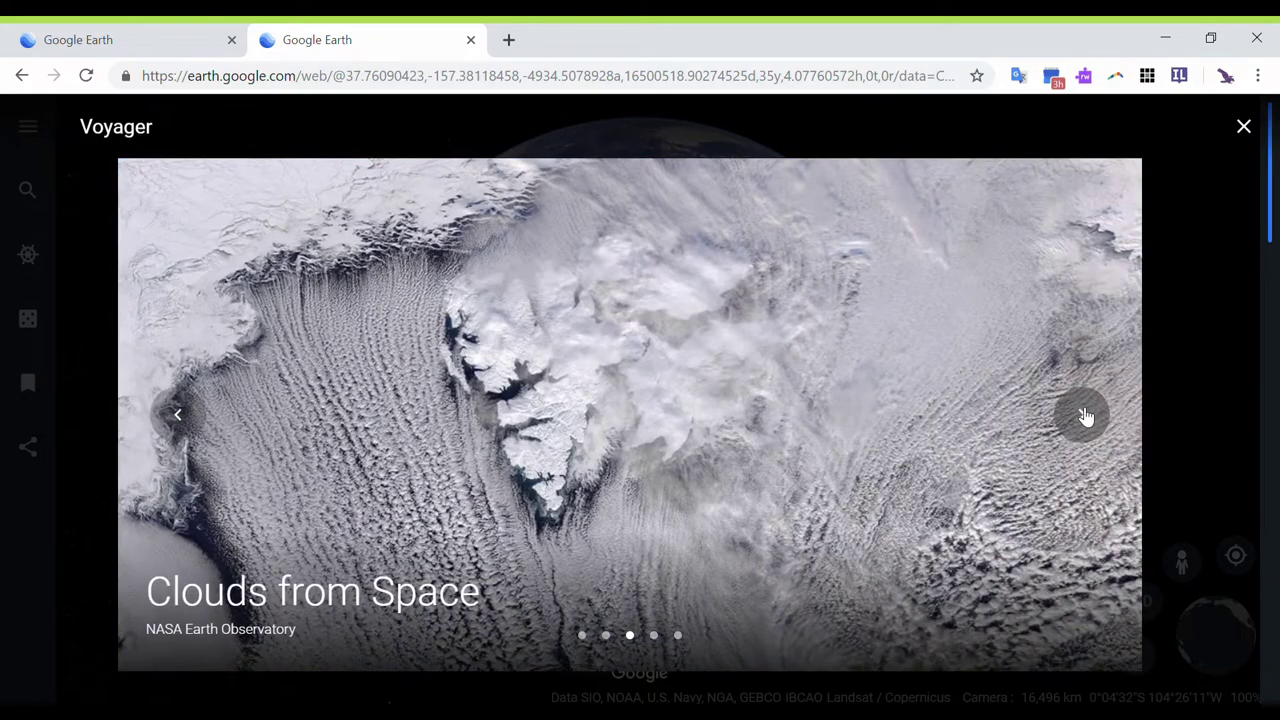
left_click(1086, 416)
left_click(1086, 416)
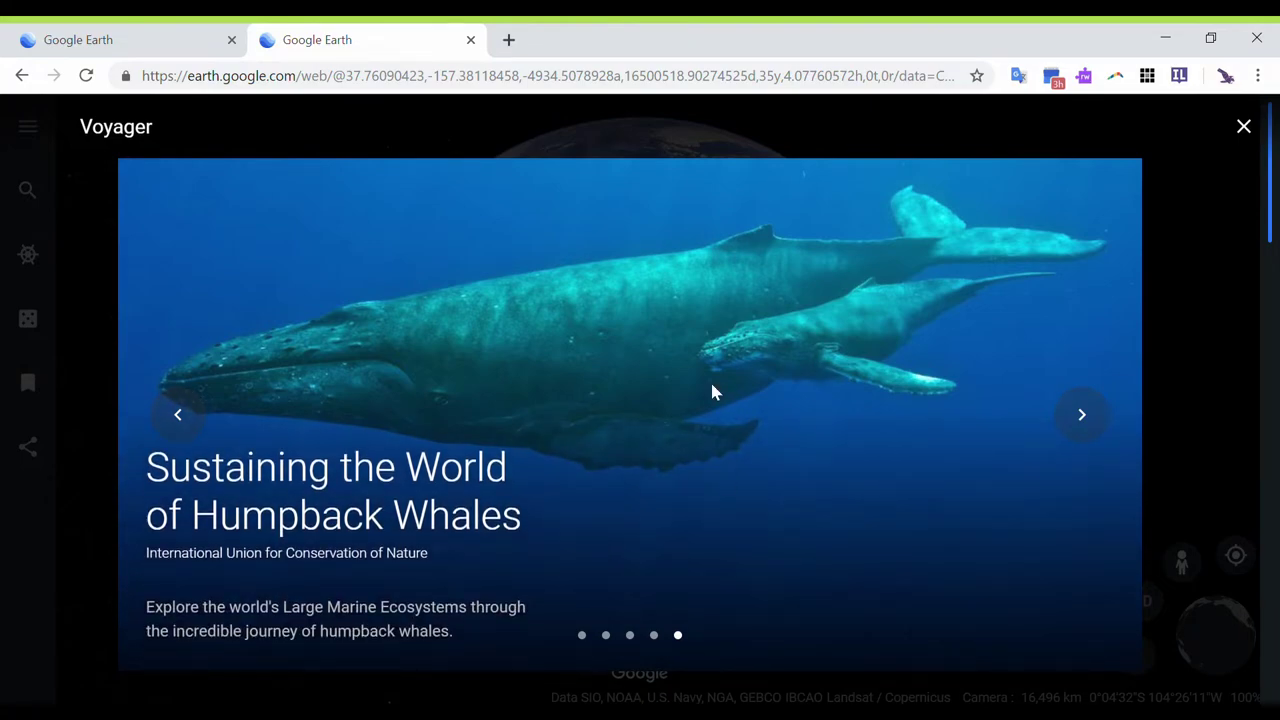
left_click(712, 391)
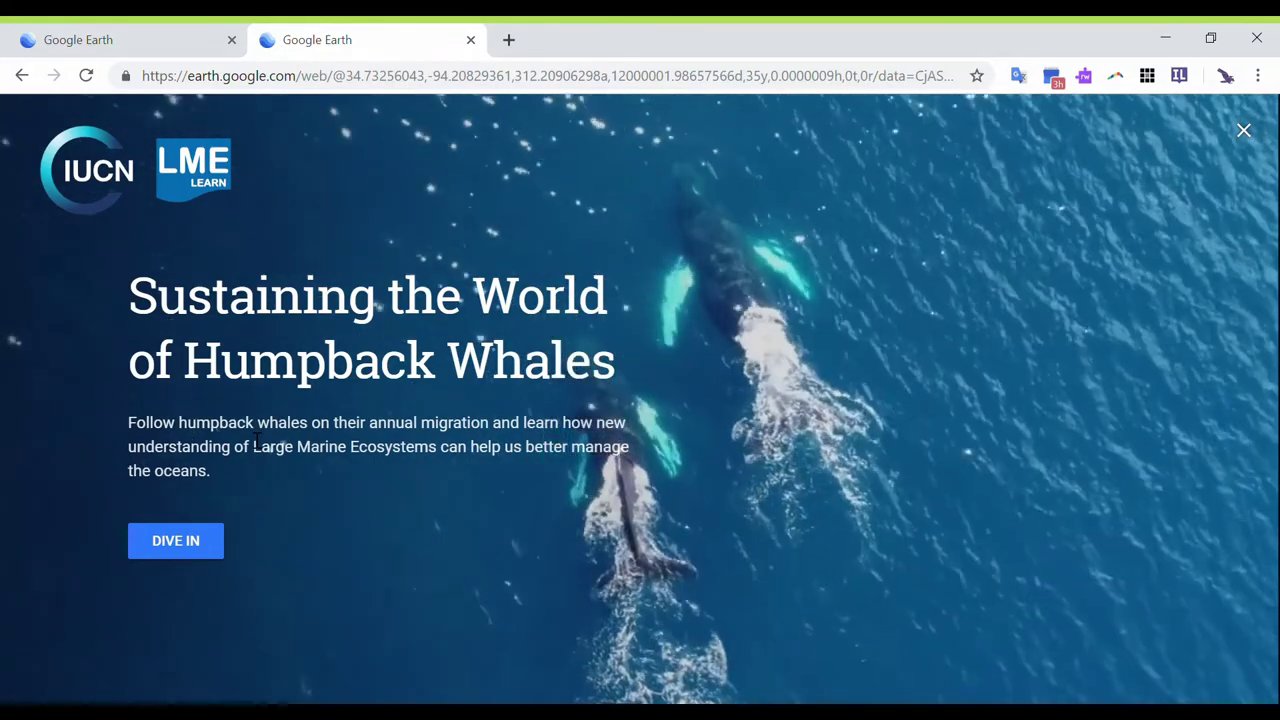
left_click(197, 550)
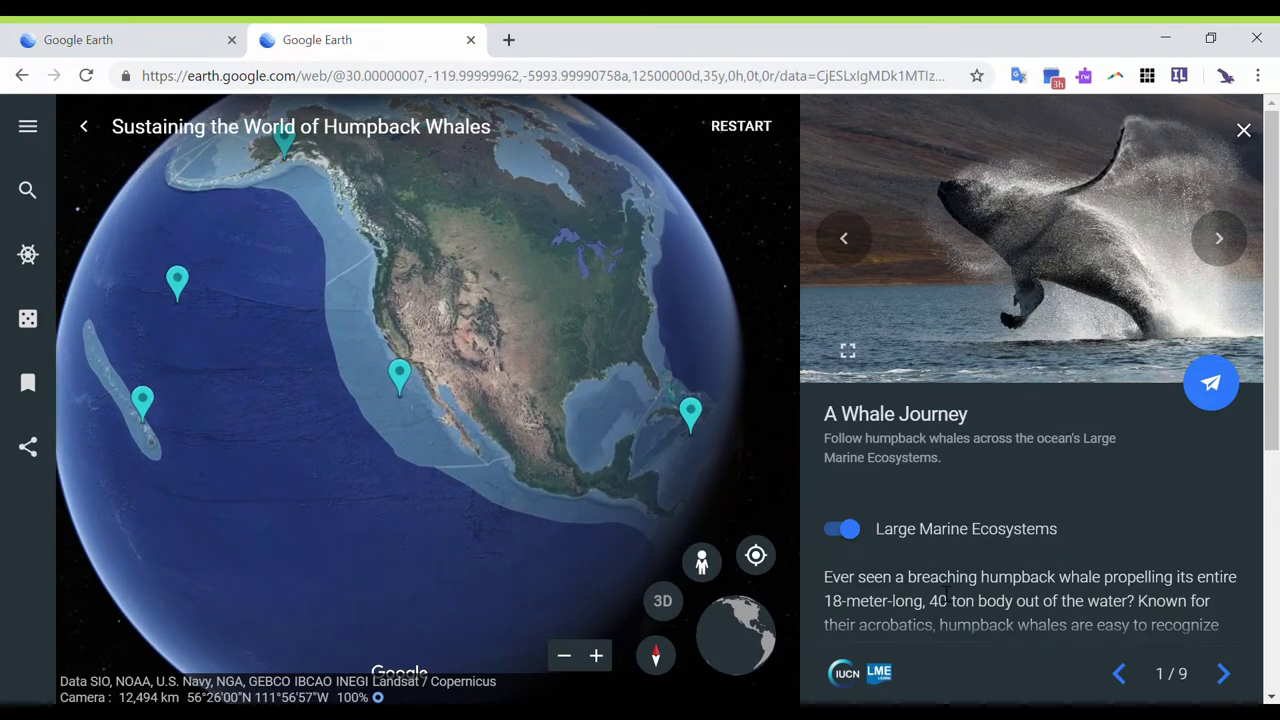
Page through the humpback story past Summer Feasts, scrolling its text, and stop on Sing-Along (3/9)
left_click(1233, 684)
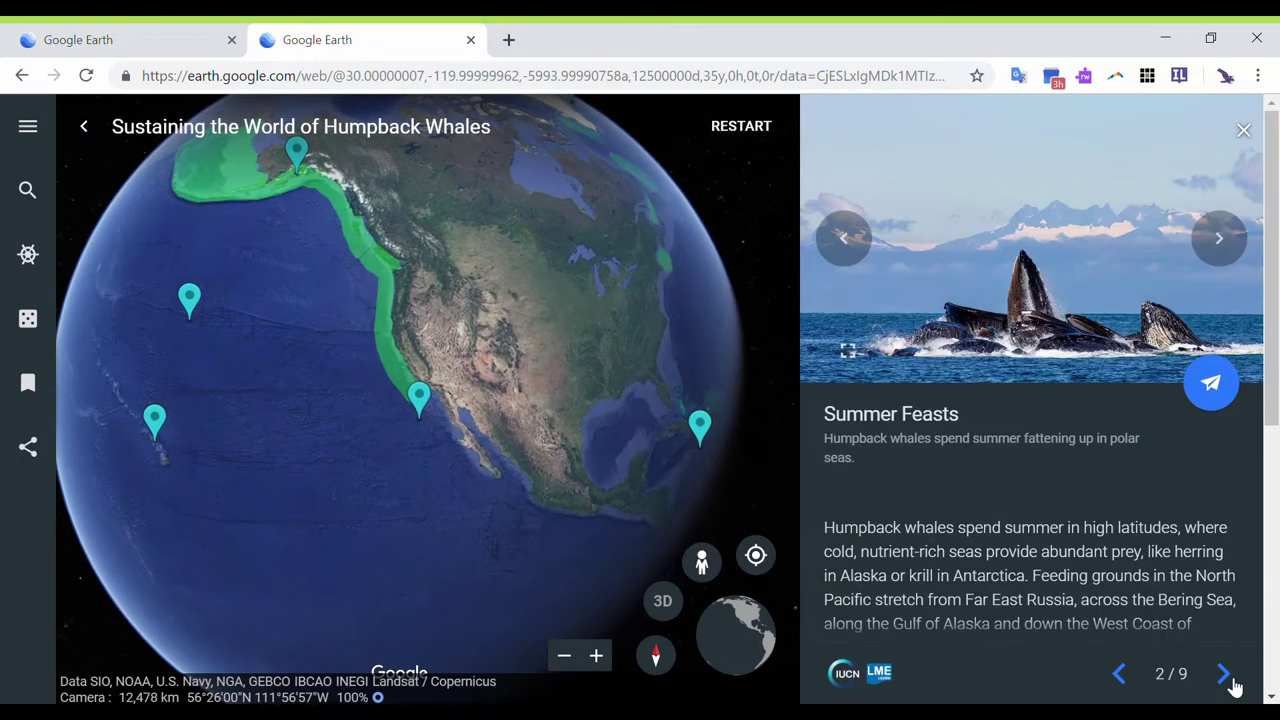
left_click(1122, 678)
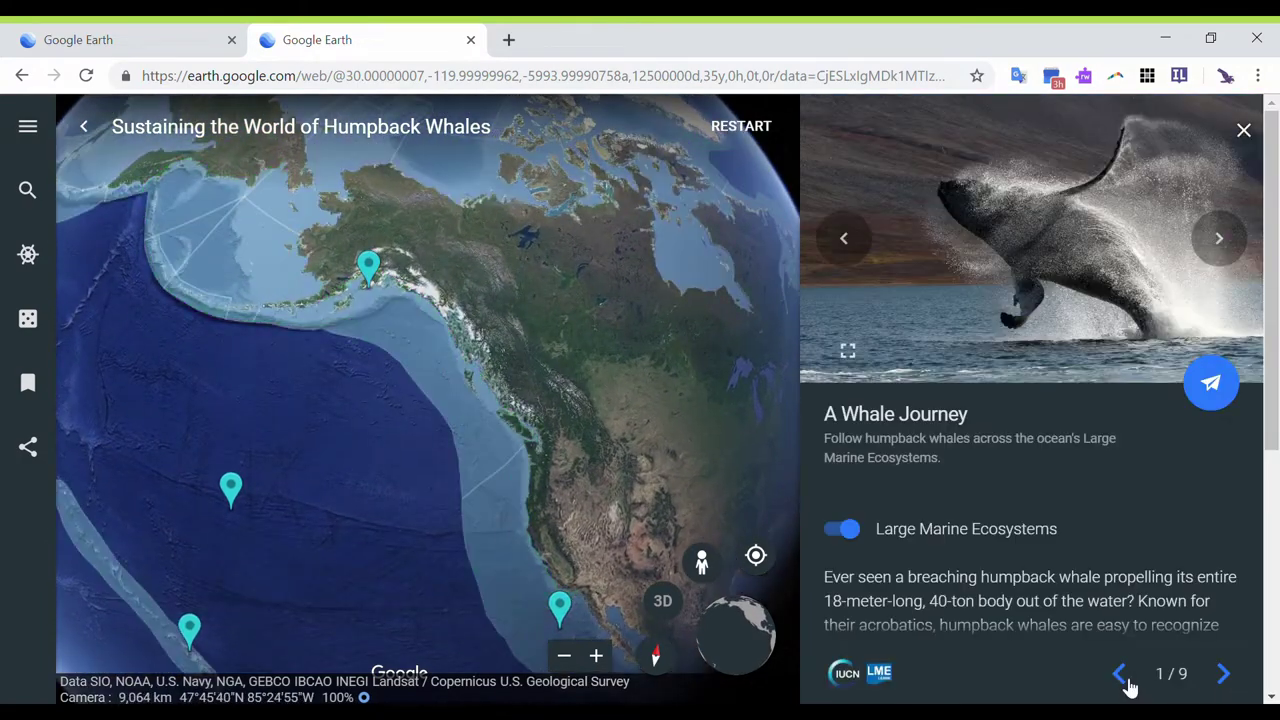
left_click(1226, 677)
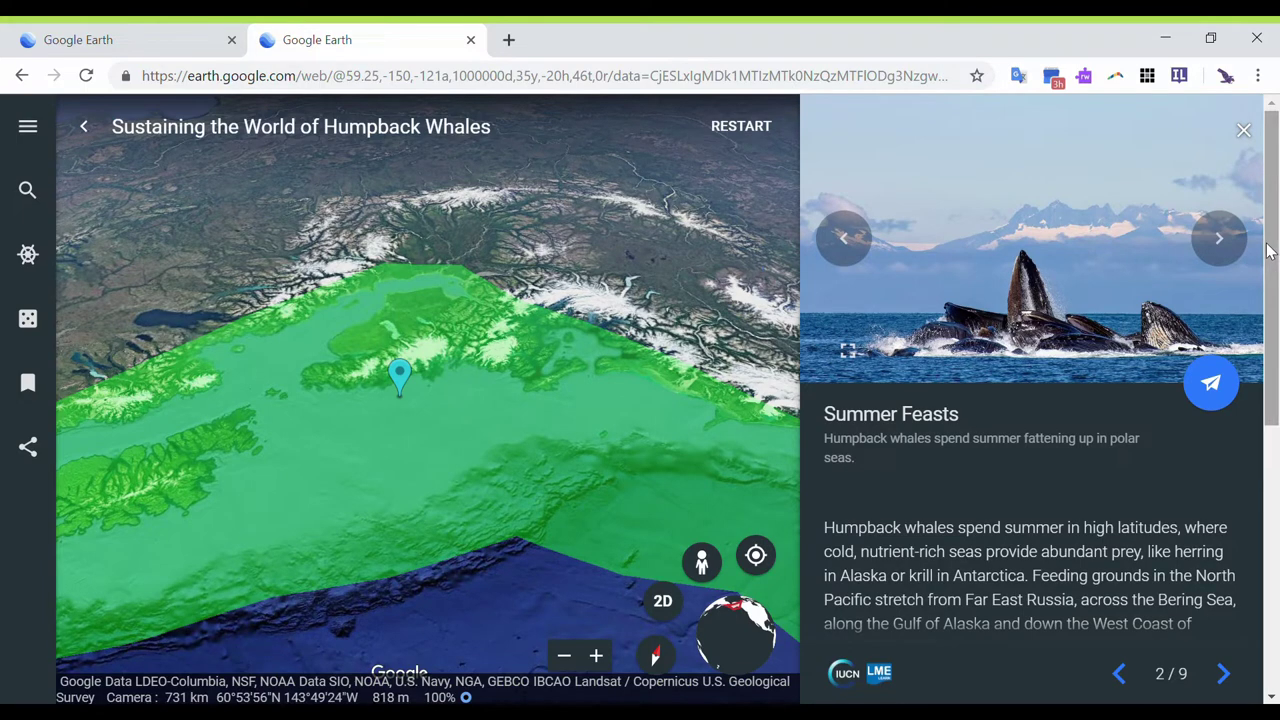
left_click_drag(1272, 253, 1278, 570)
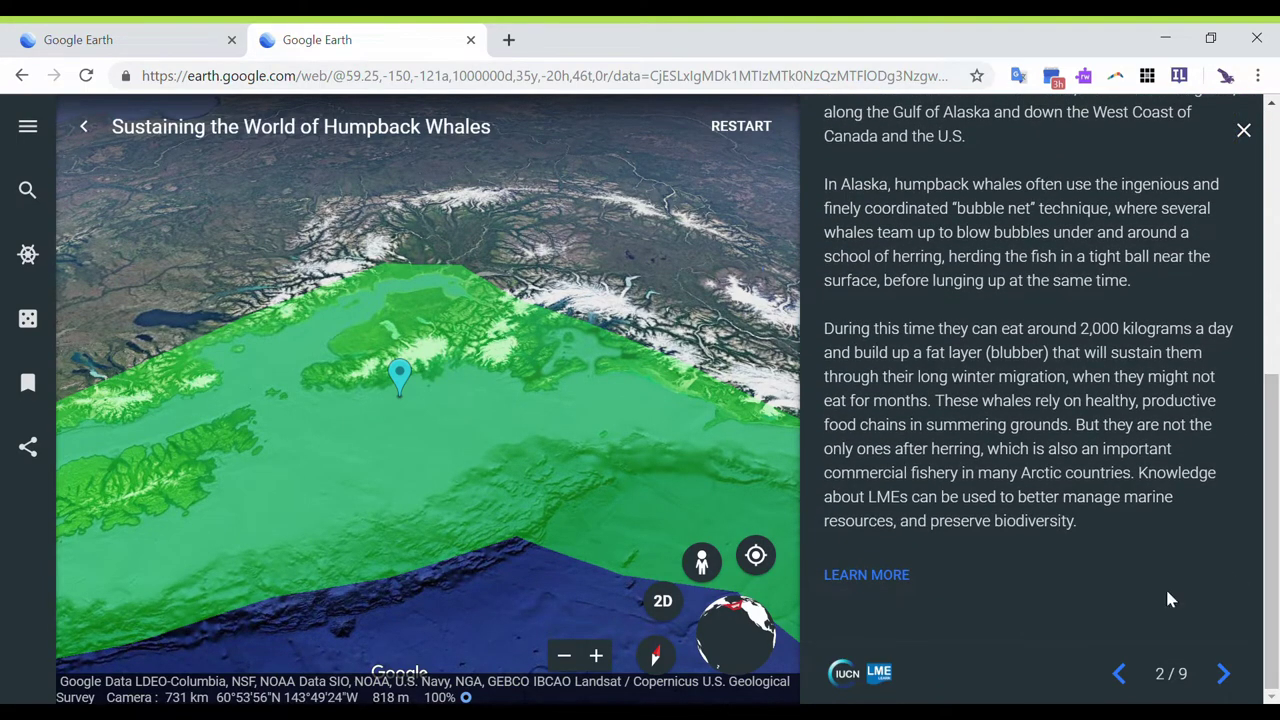
left_click(1226, 676)
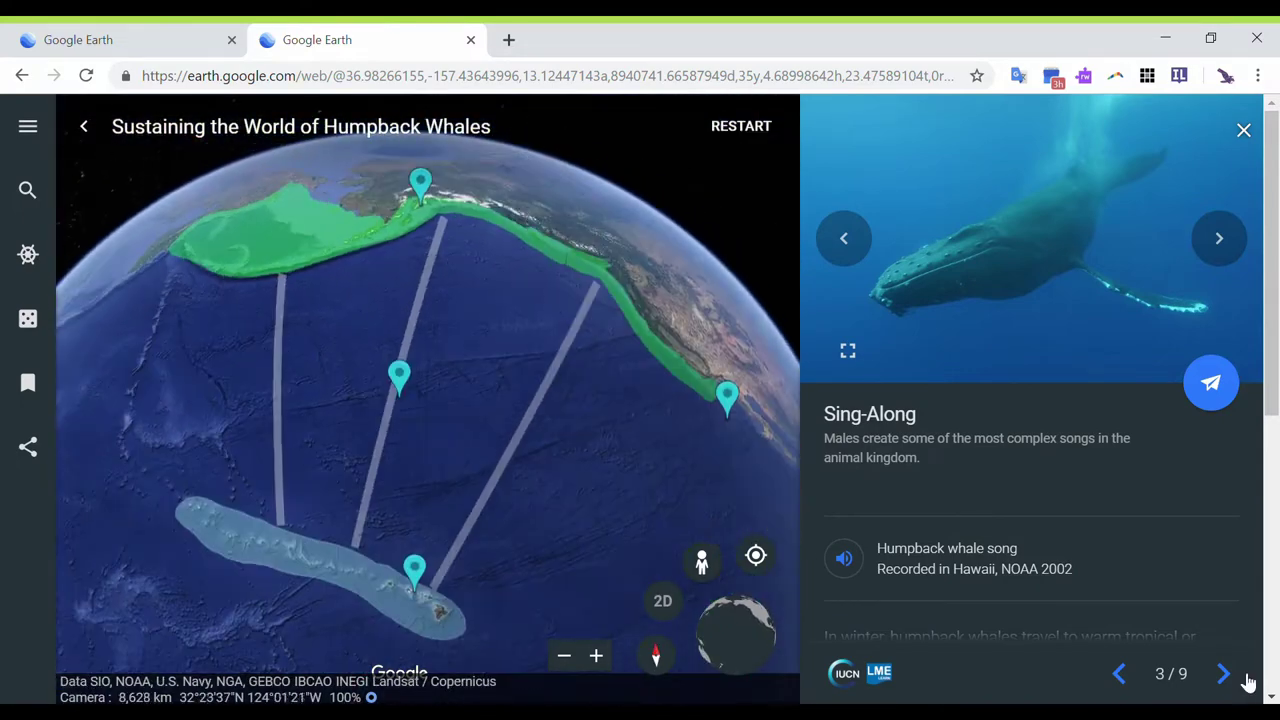
left_click(1238, 679)
left_click(1124, 677)
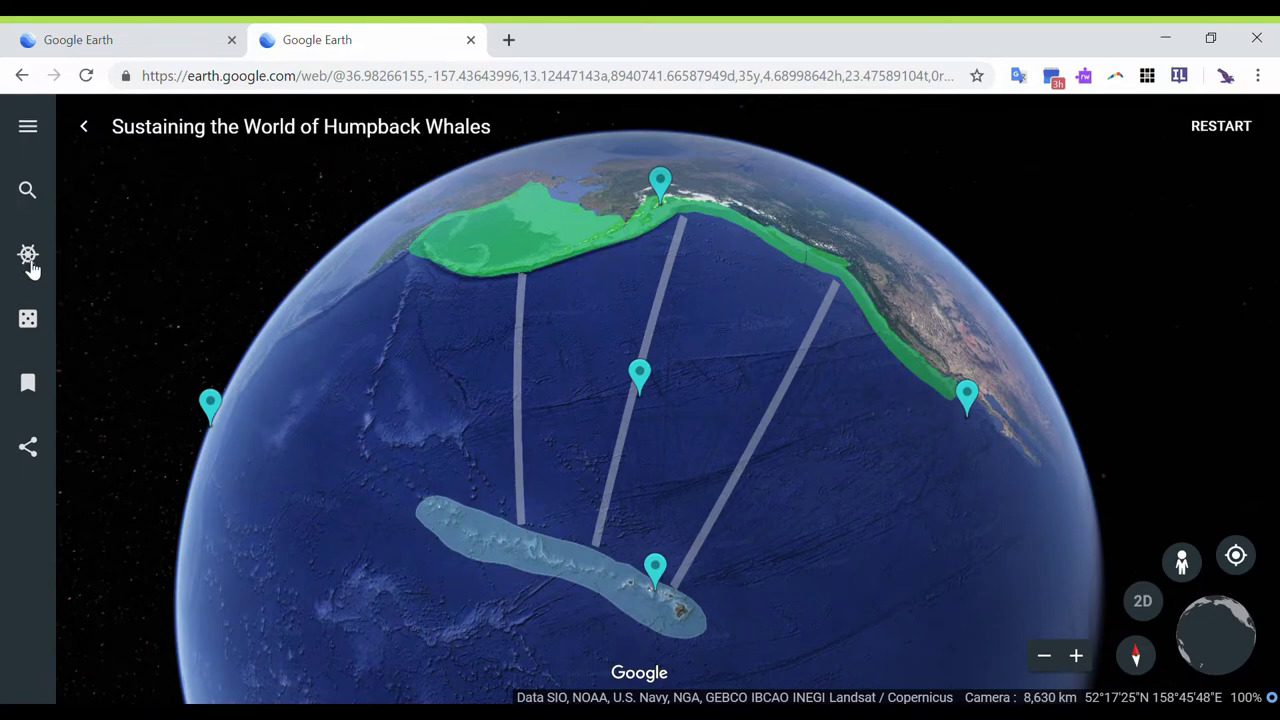
Reopen the Voyager story gallery and scroll through its featured story cards
left_click(29, 256)
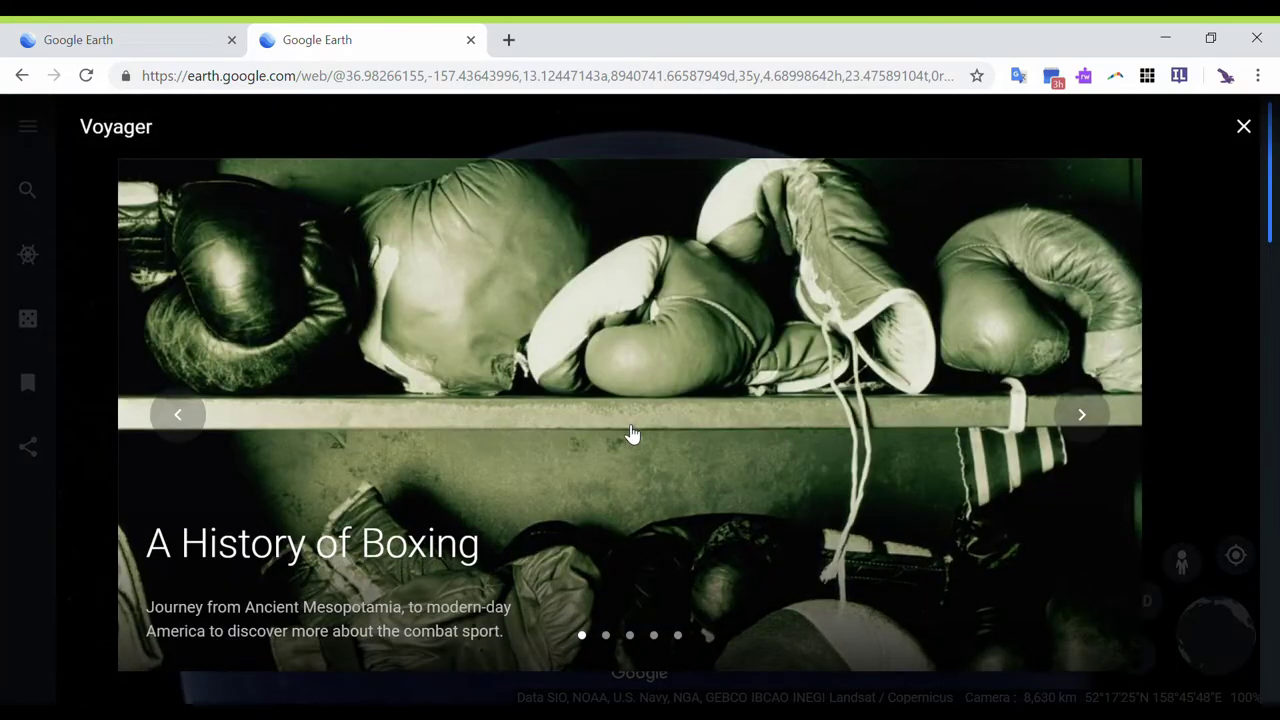
scroll(631, 433, "down", 1)
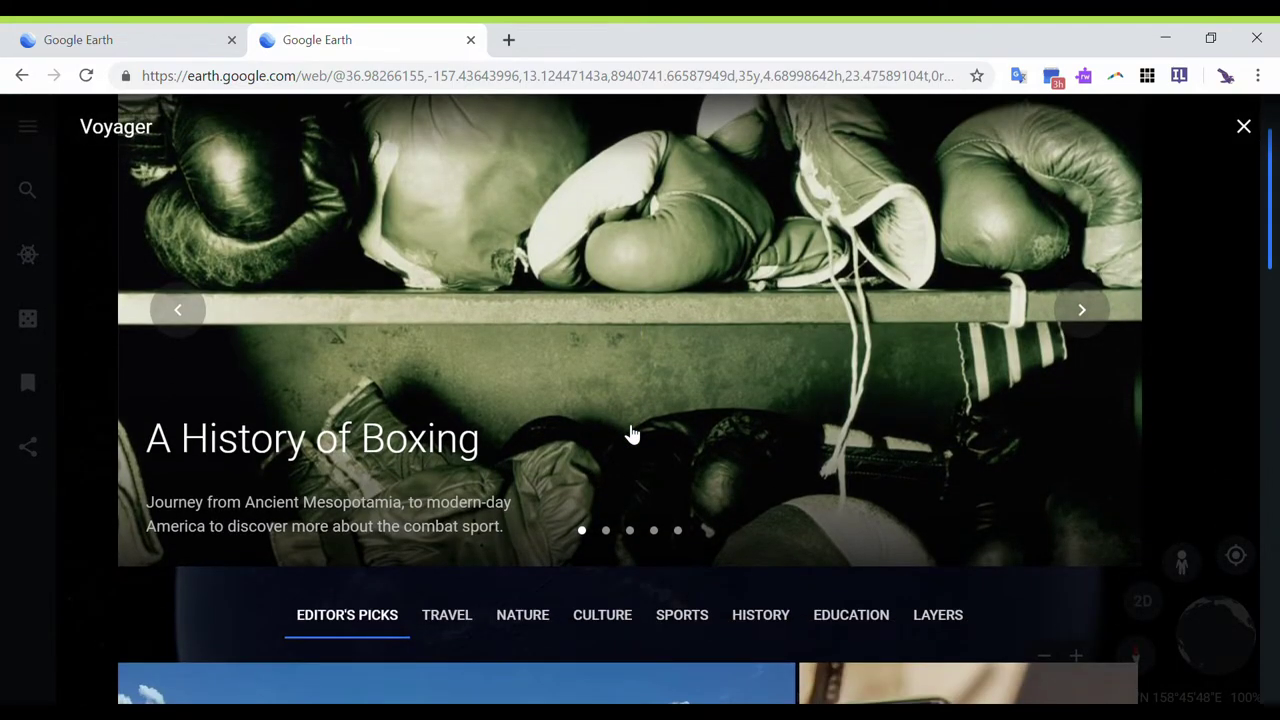
scroll(629, 434, "down", 2)
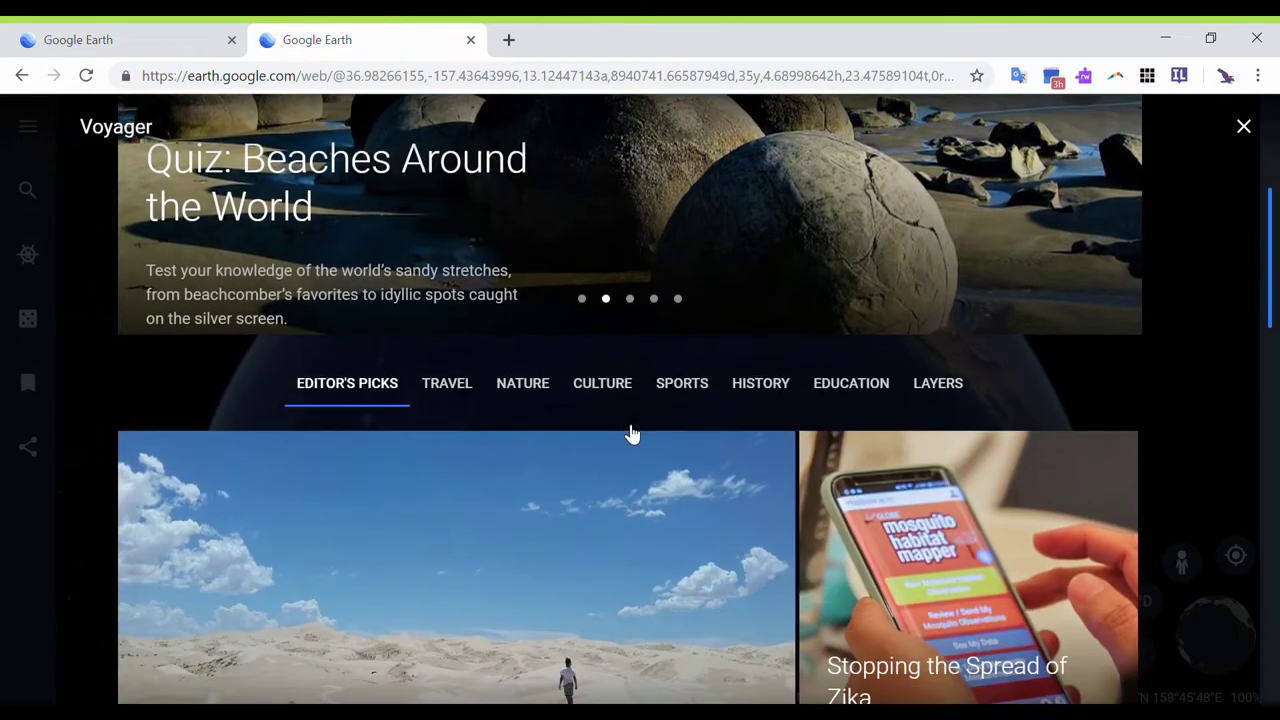
scroll(628, 433, "down", 1)
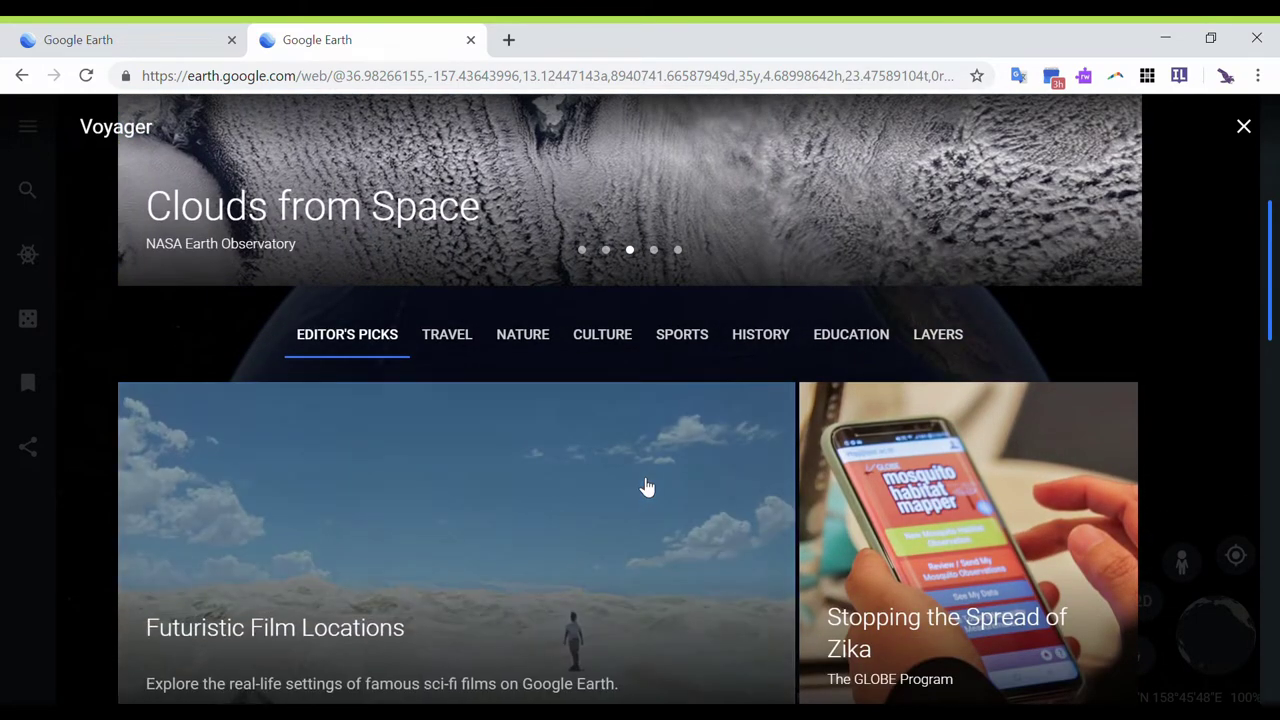
scroll(646, 487, "down", 3)
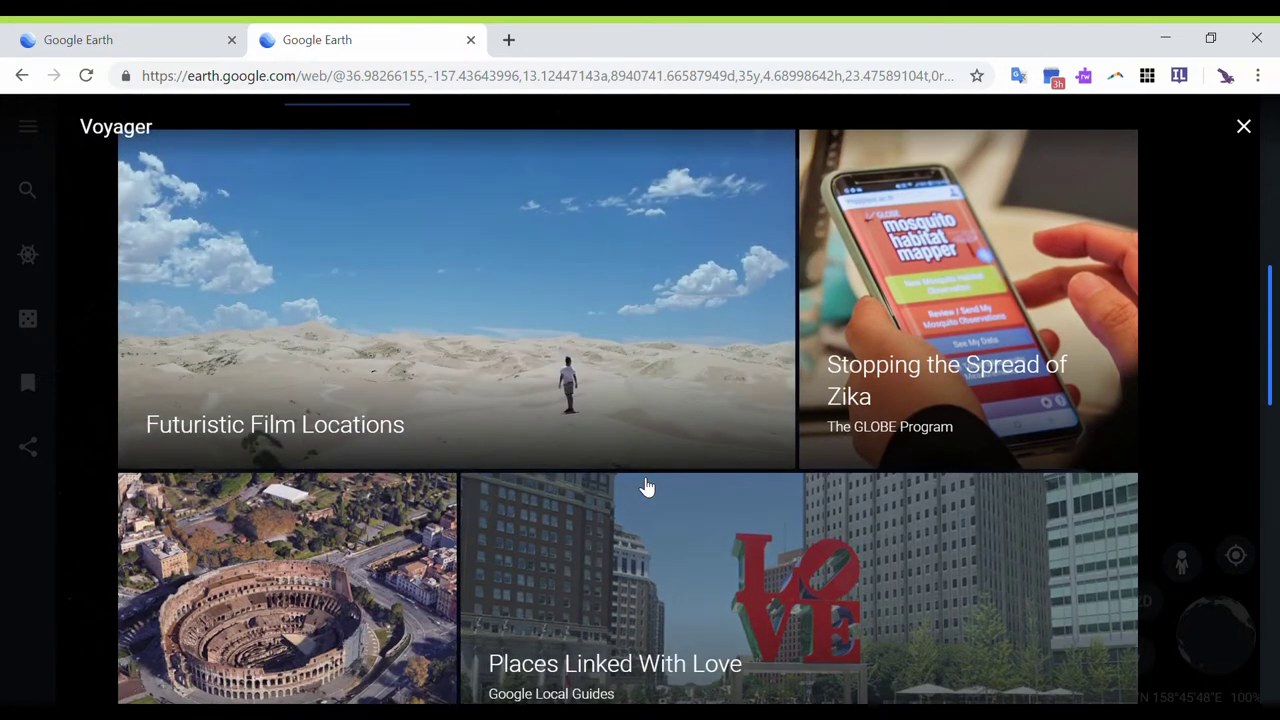
scroll(646, 487, "down", 2)
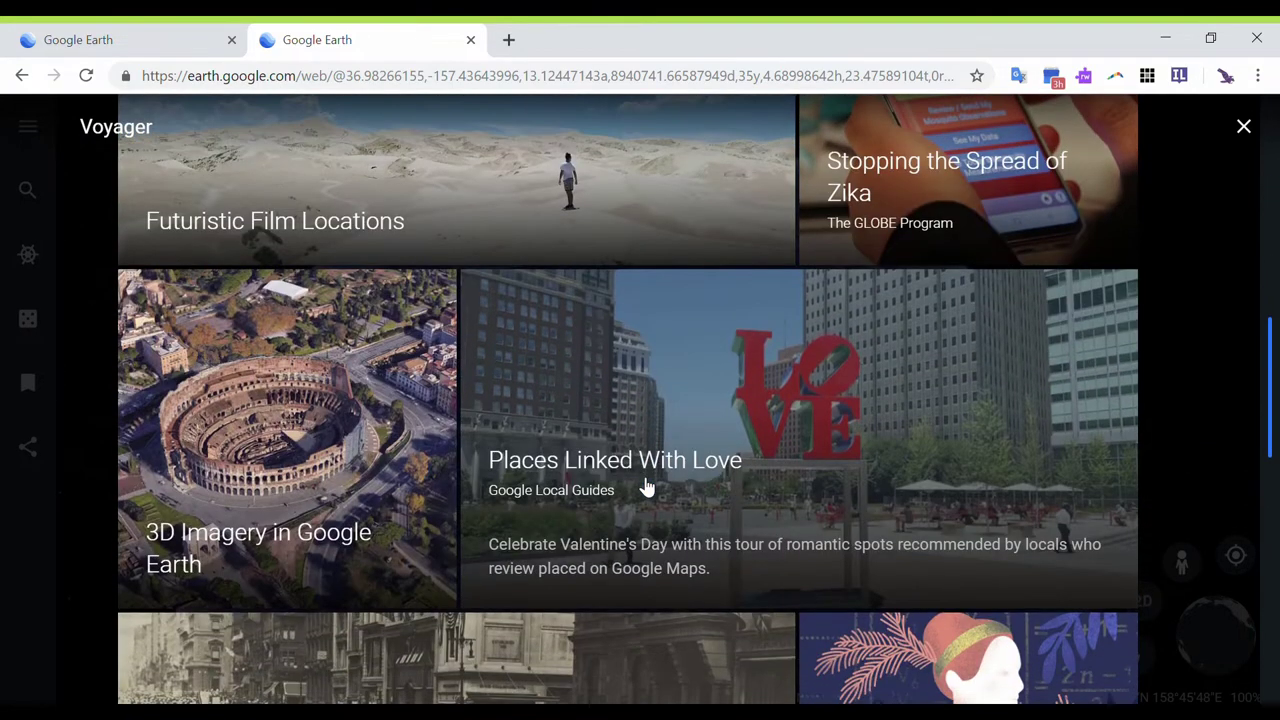
scroll(646, 487, "down", 3)
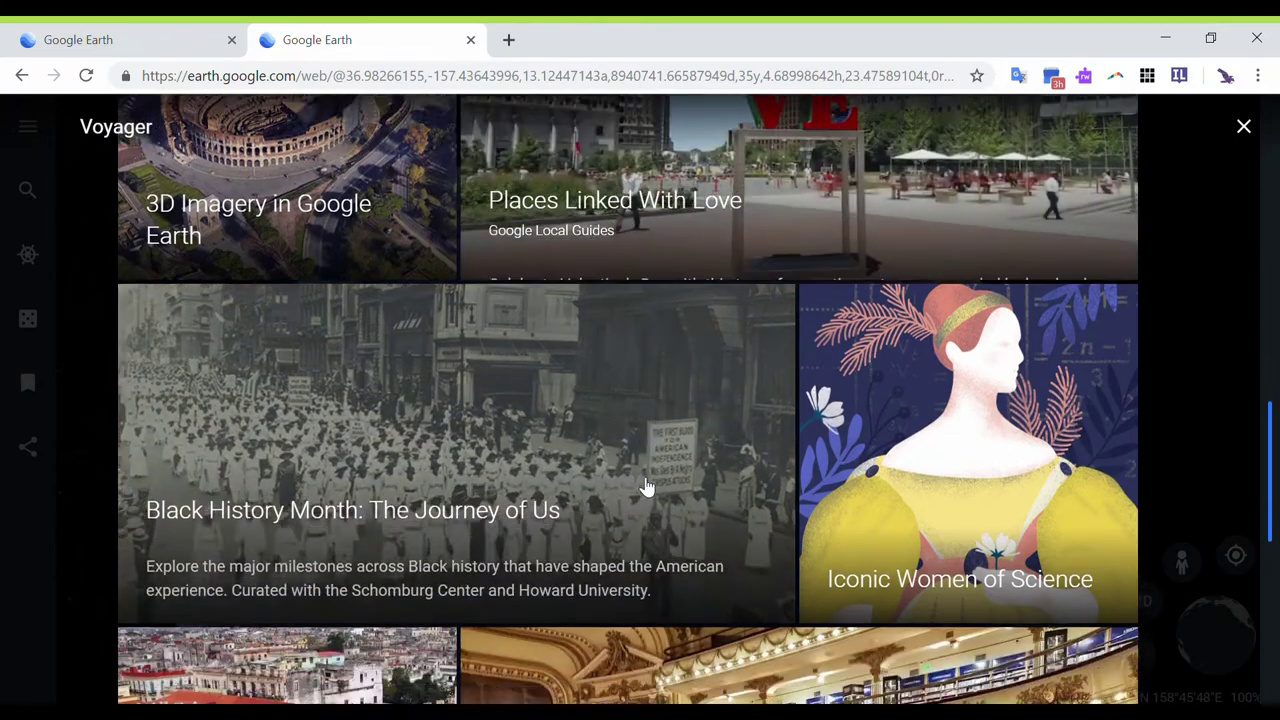
scroll(646, 487, "down", 2)
scroll(646, 487, "up", 5)
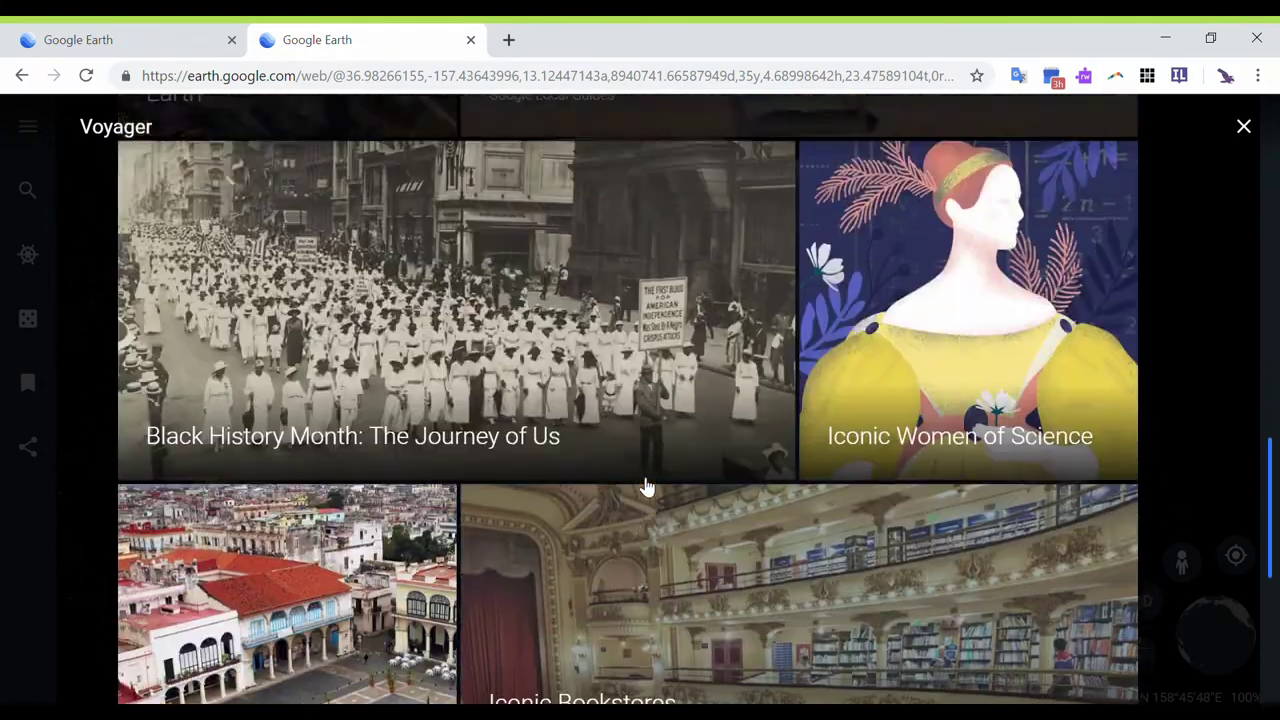
scroll(646, 489, "up", 5)
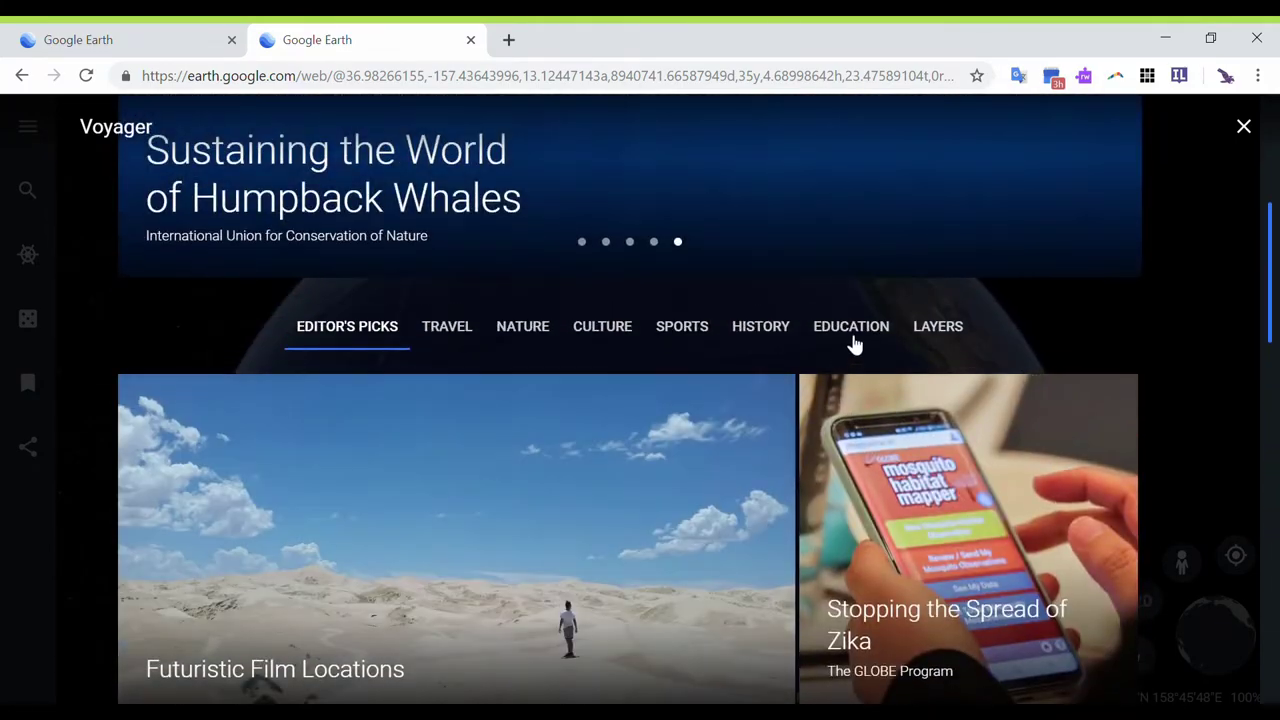
Scroll through the Education category's story cards, then close Voyager to return to the globe
left_click(851, 336)
scroll(646, 494, "down", 2)
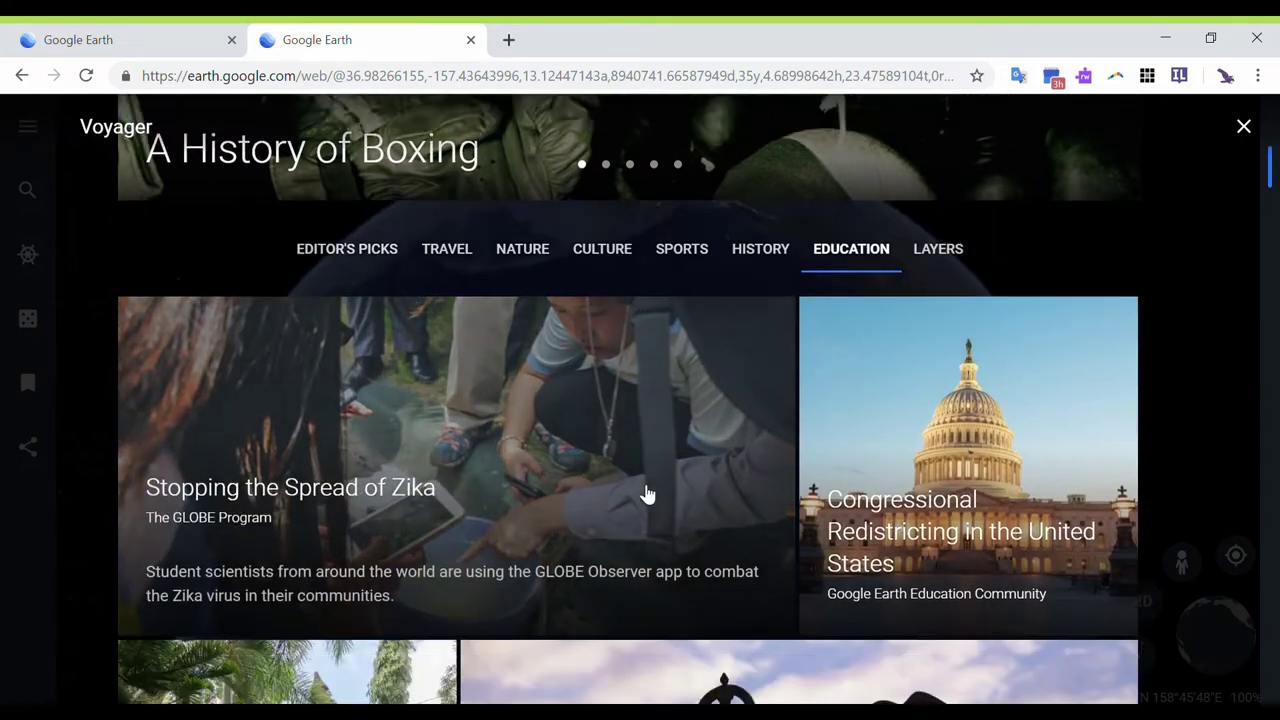
scroll(646, 494, "down", 1)
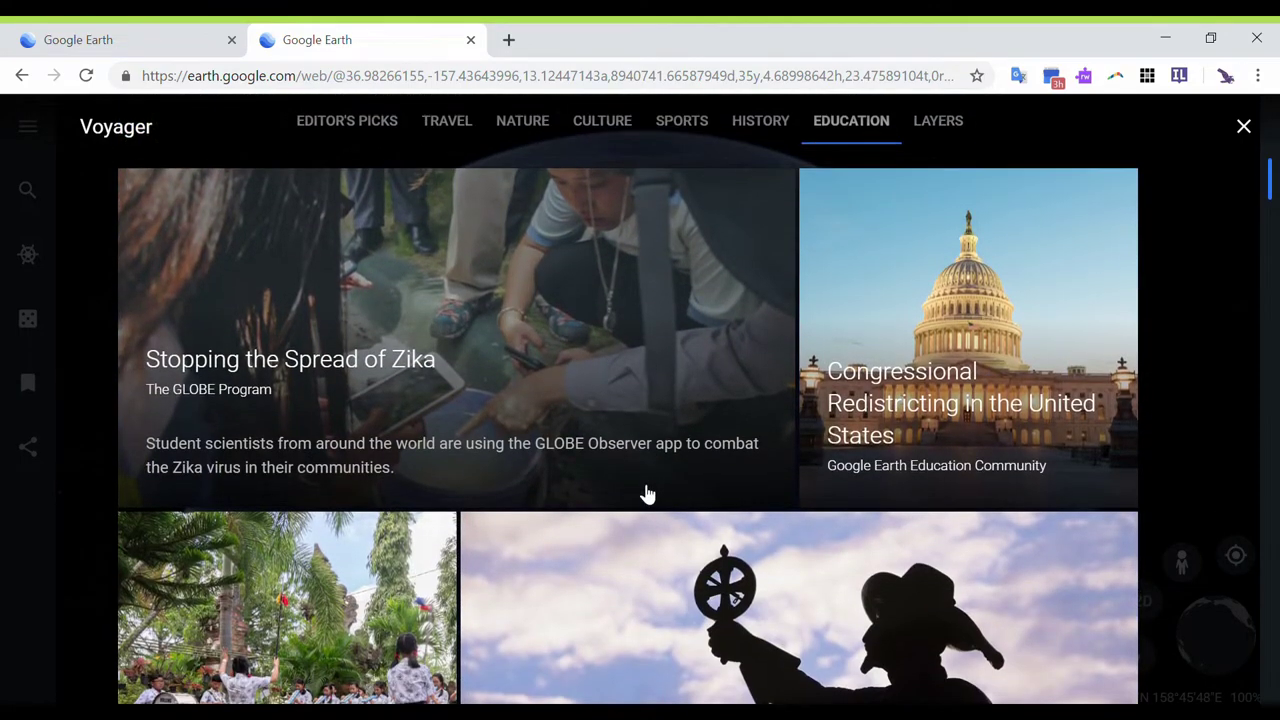
scroll(646, 494, "down", 1)
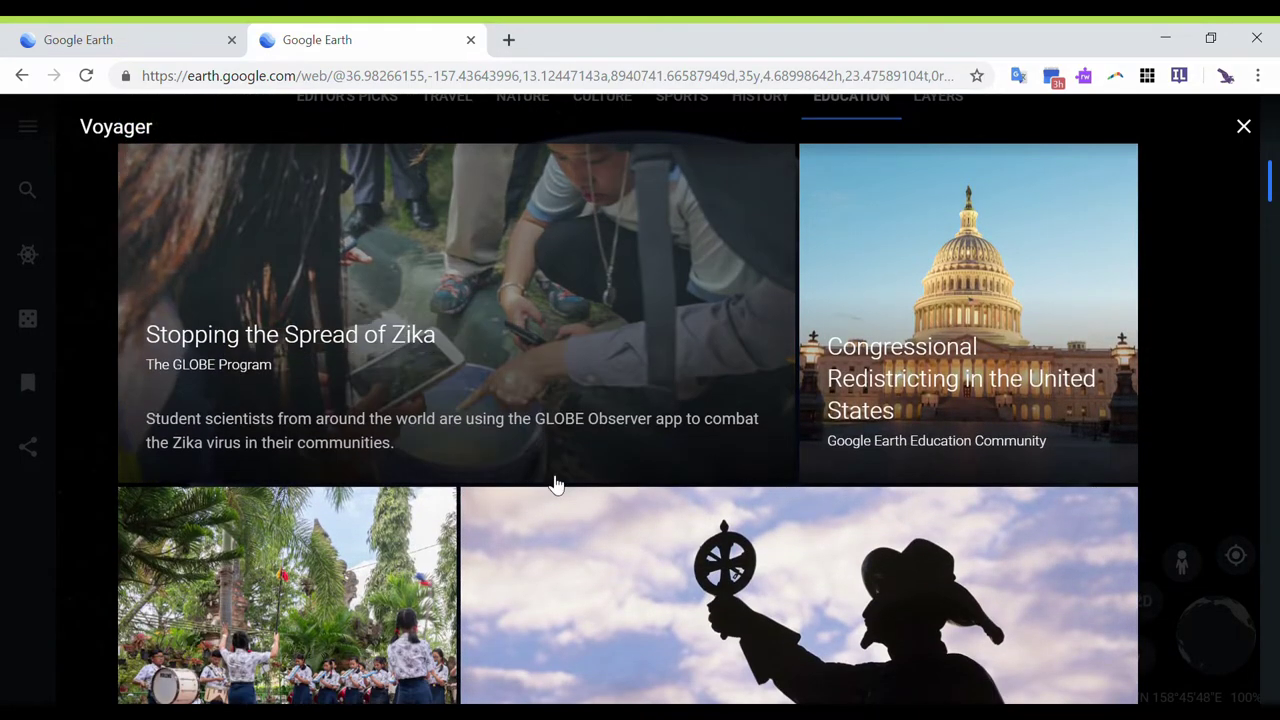
scroll(557, 490, "down", 2)
scroll(560, 503, "down", 2)
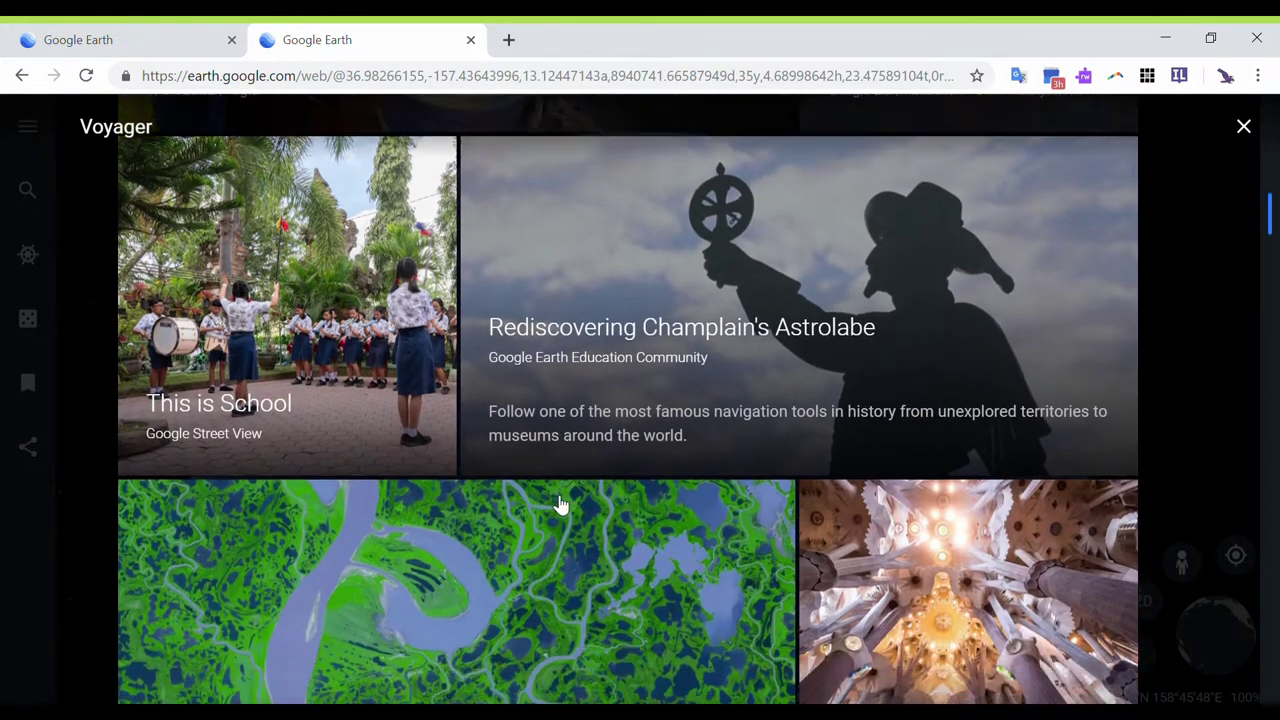
scroll(560, 503, "down", 6)
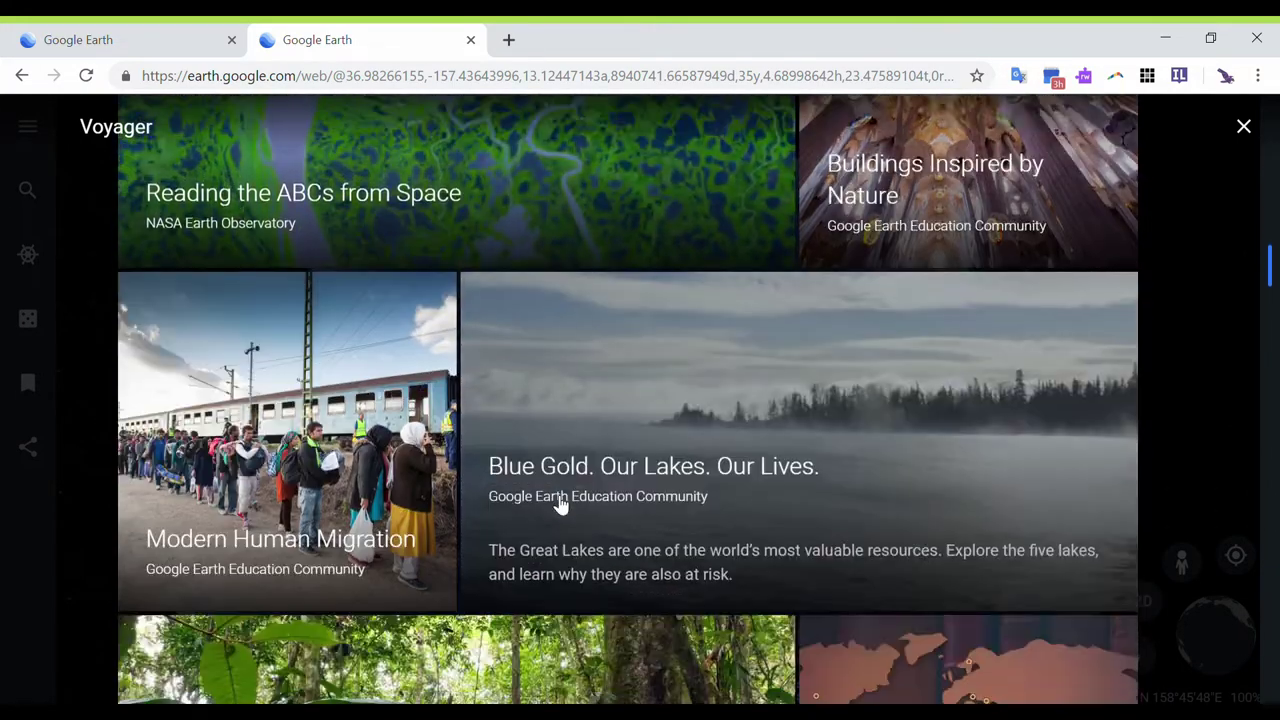
scroll(560, 505, "down", 8)
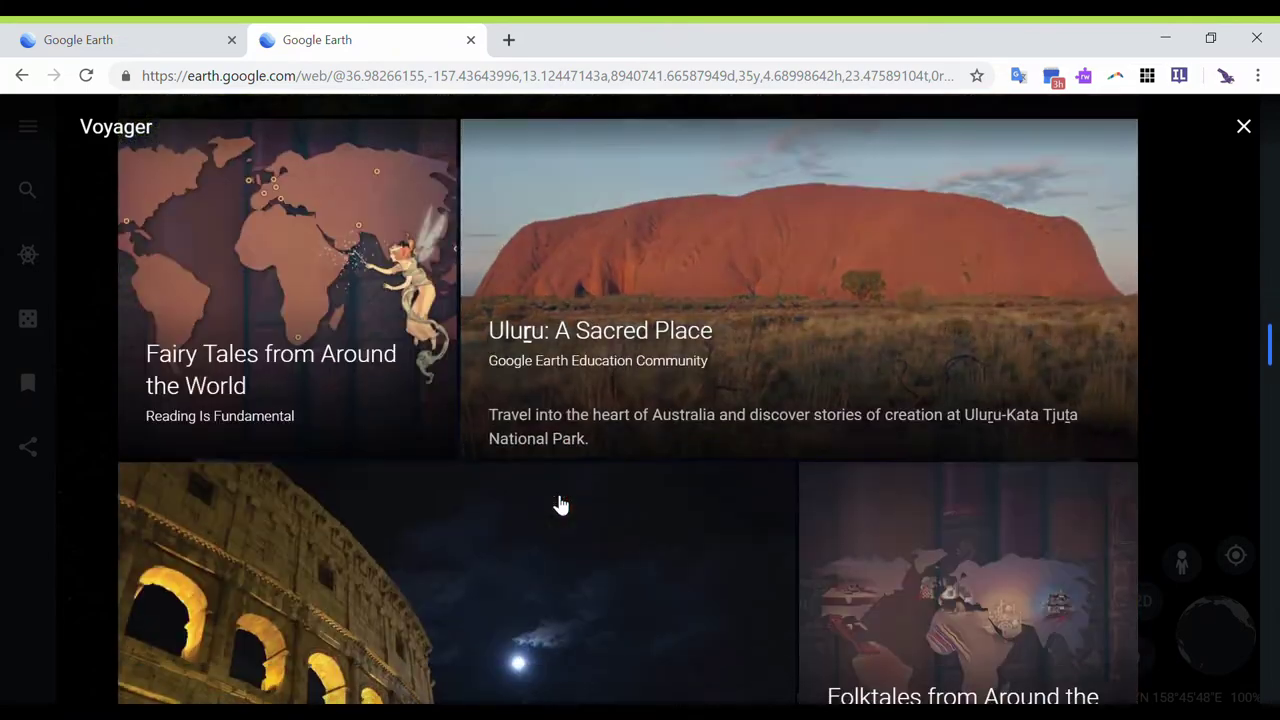
scroll(560, 505, "up", 13)
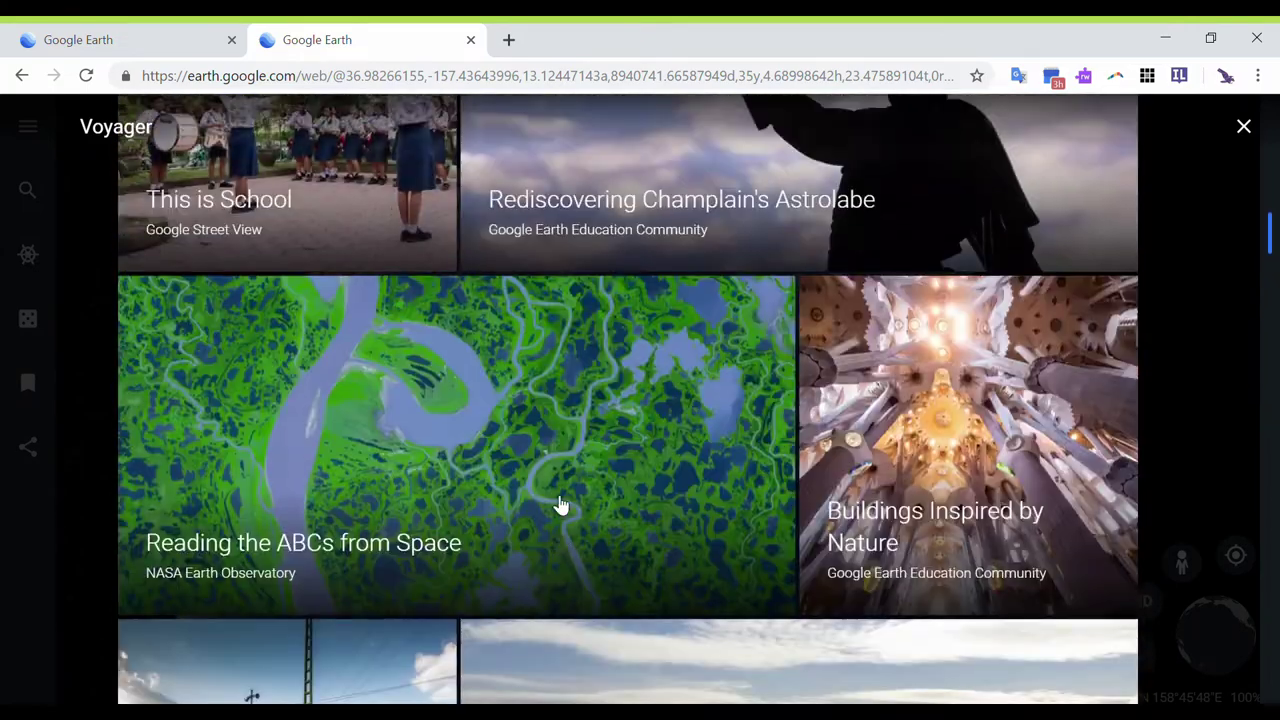
left_click(1245, 130)
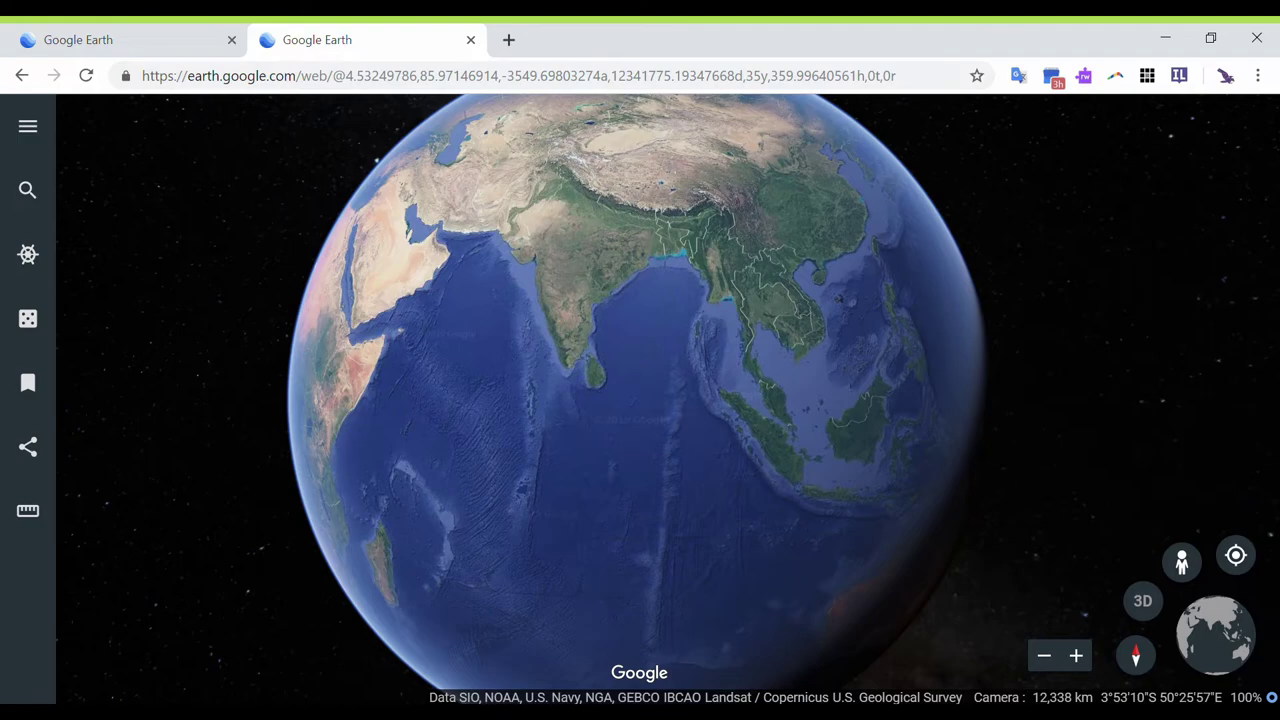
Use I'm Feeling Lucky to reach Lake Constance, then the Wadden Sea, and close its card
left_click(30, 322)
left_click(31, 323)
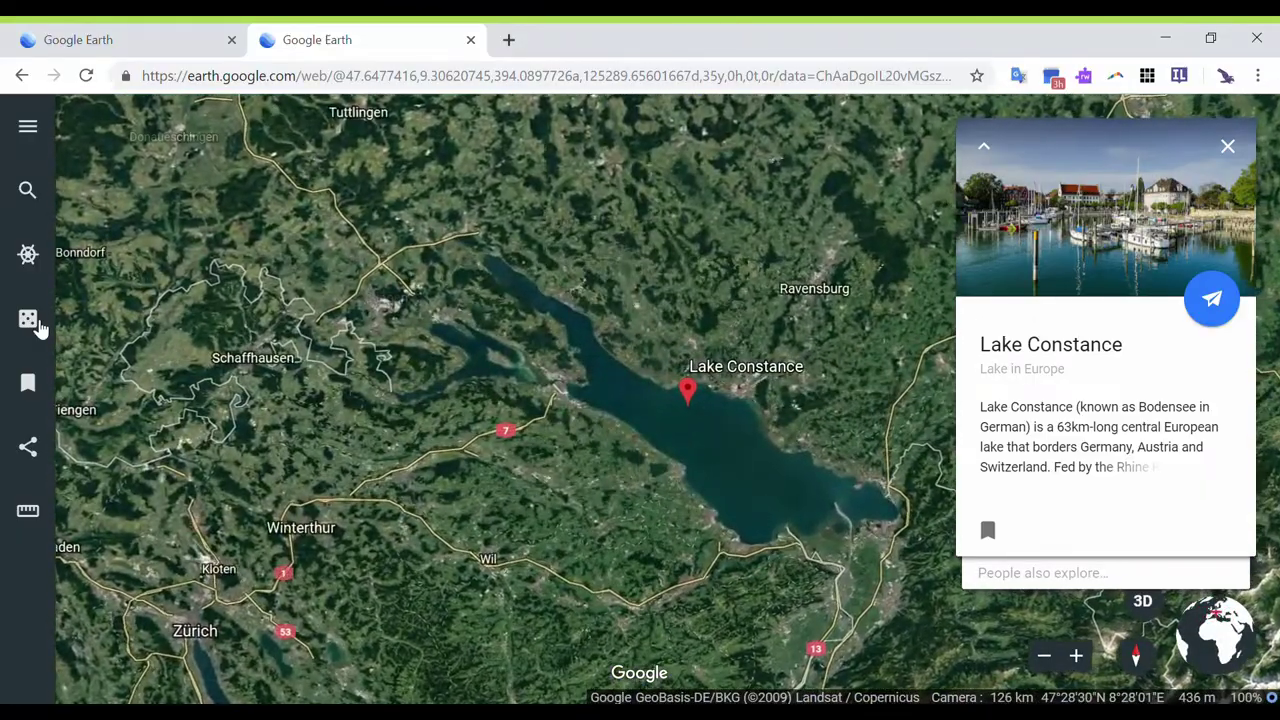
left_click(28, 320)
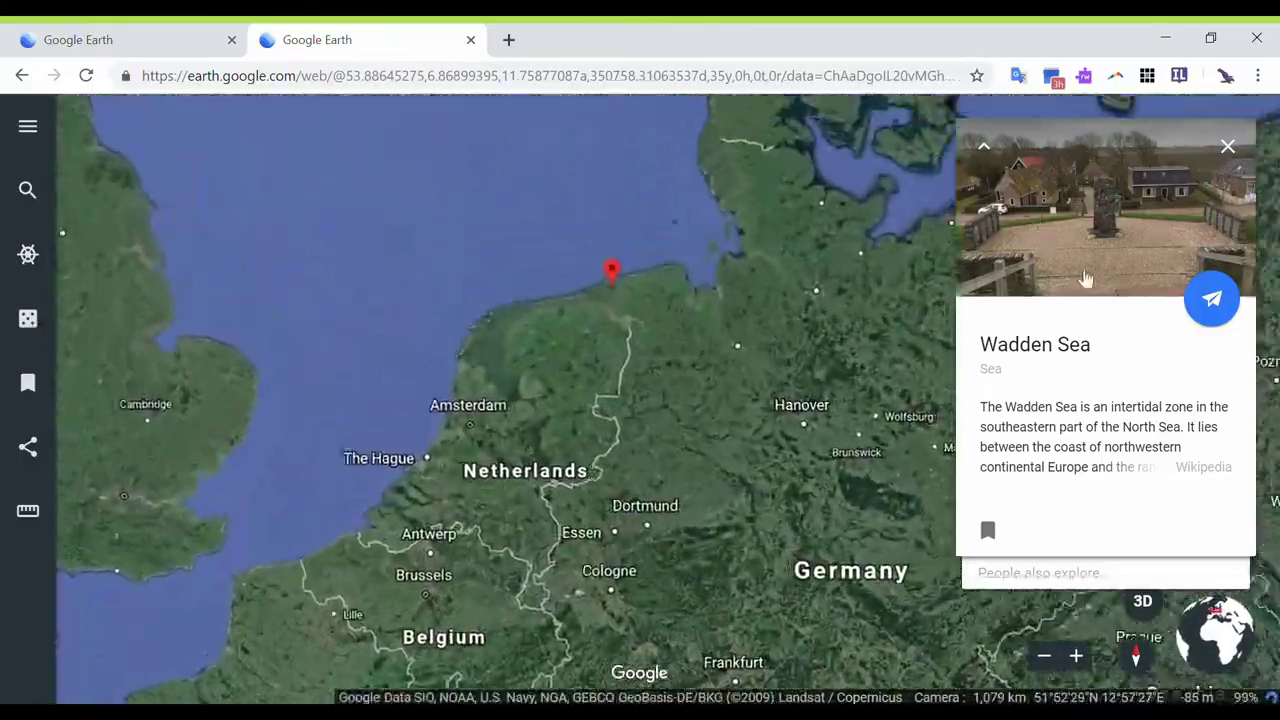
left_click(1227, 146)
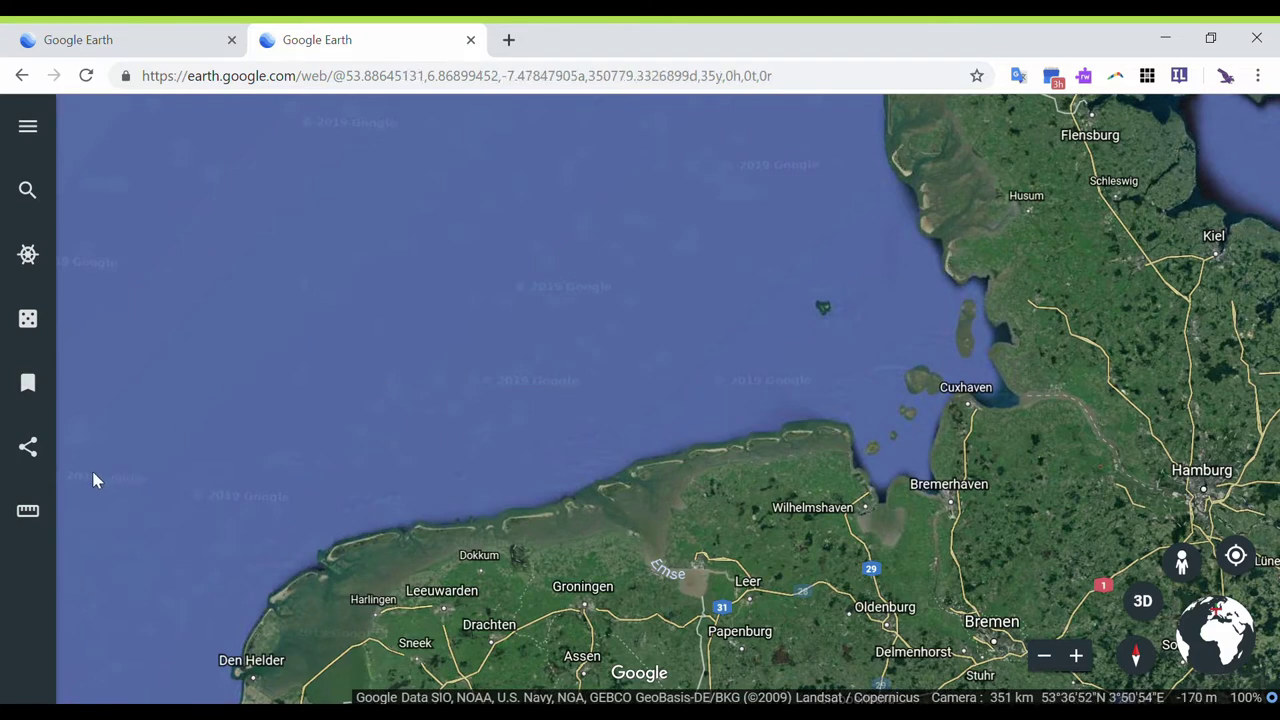
left_click(28, 385)
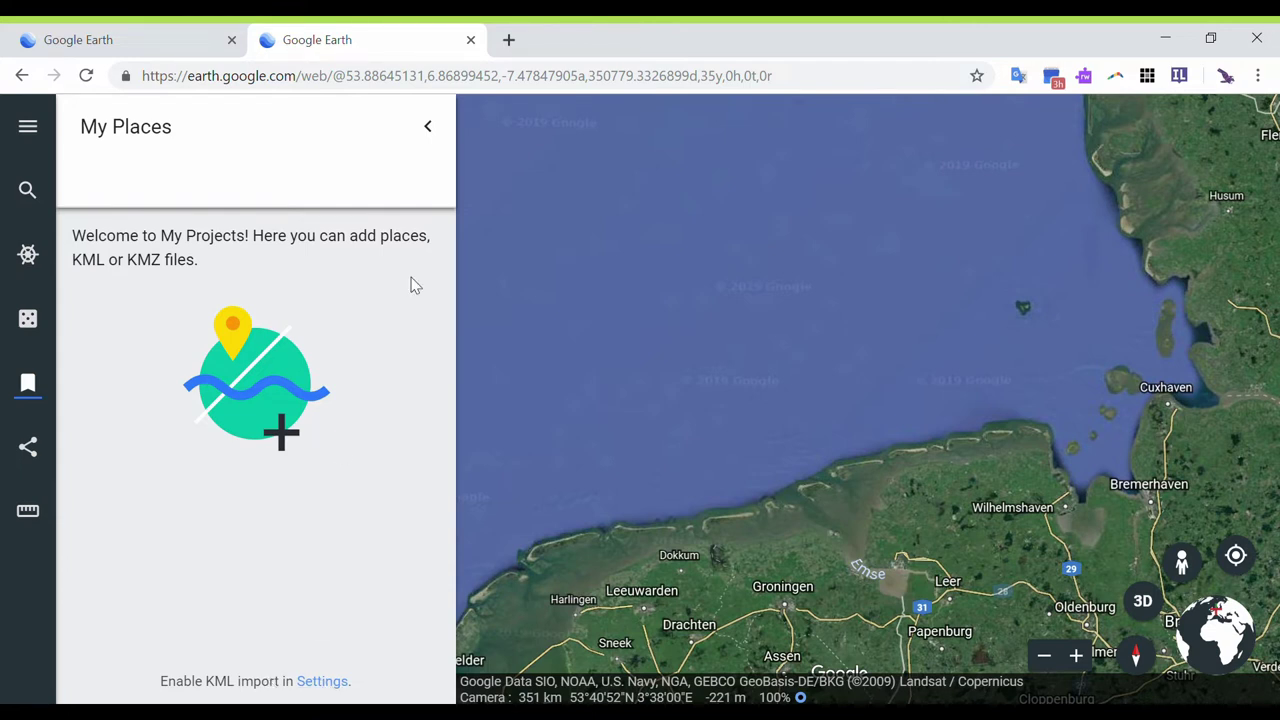
left_click(430, 128)
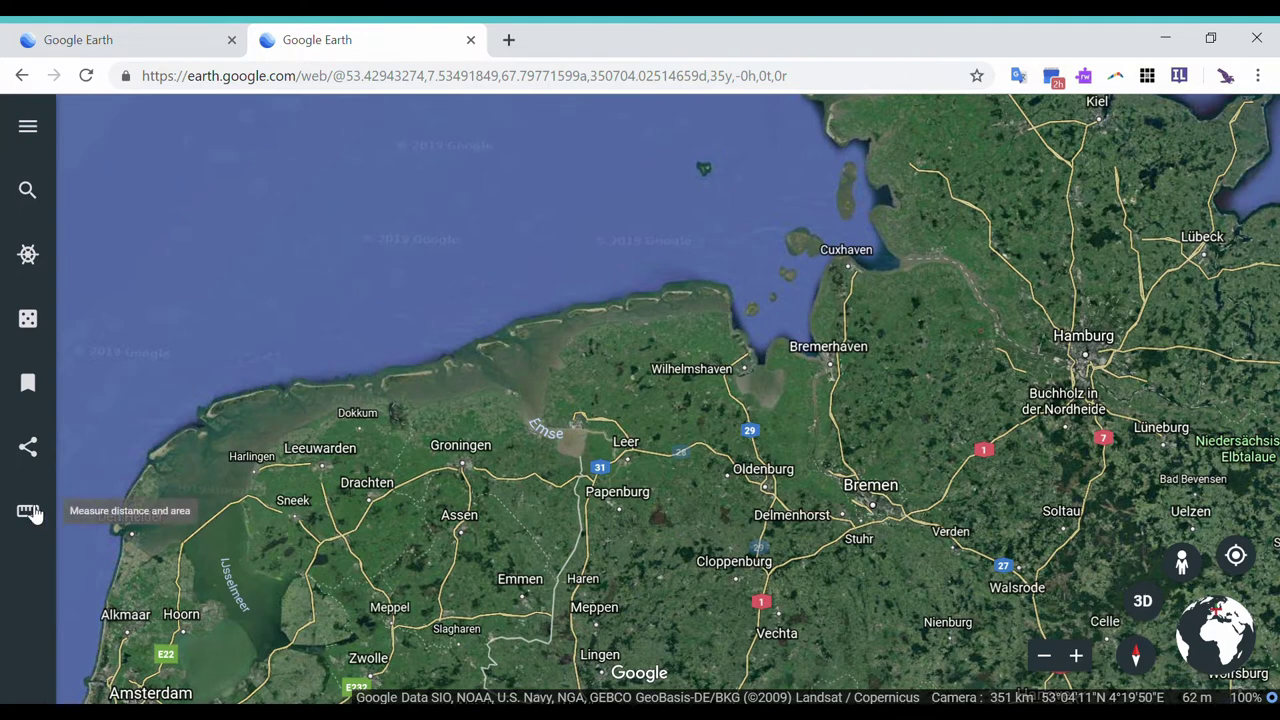
Start the distance measurement tool with units set to miles
left_click(29, 512)
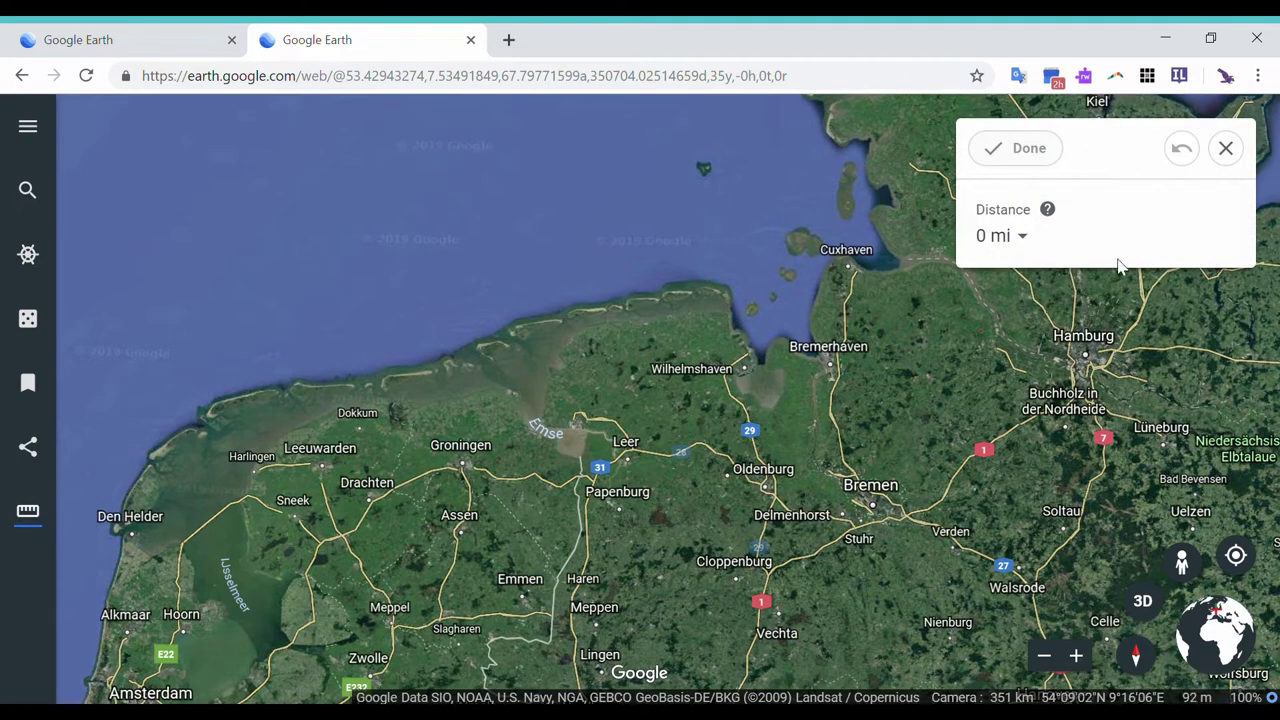
left_click(1030, 240)
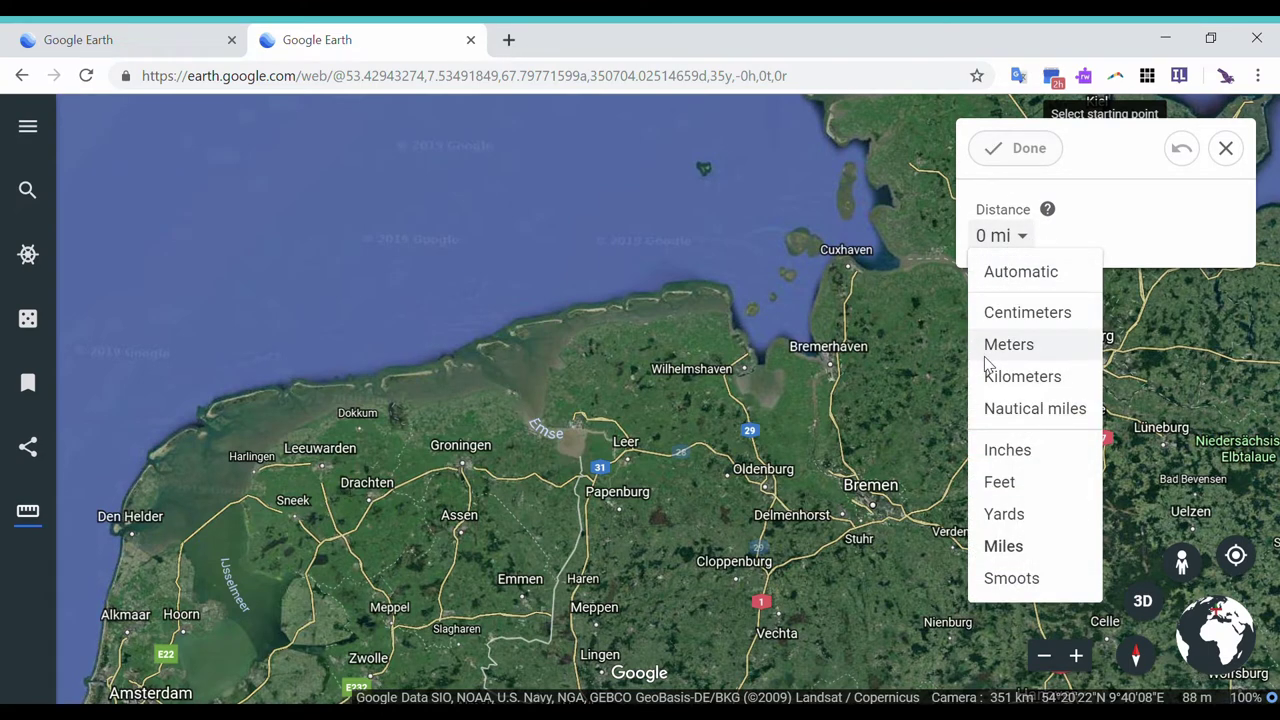
left_click(1023, 548)
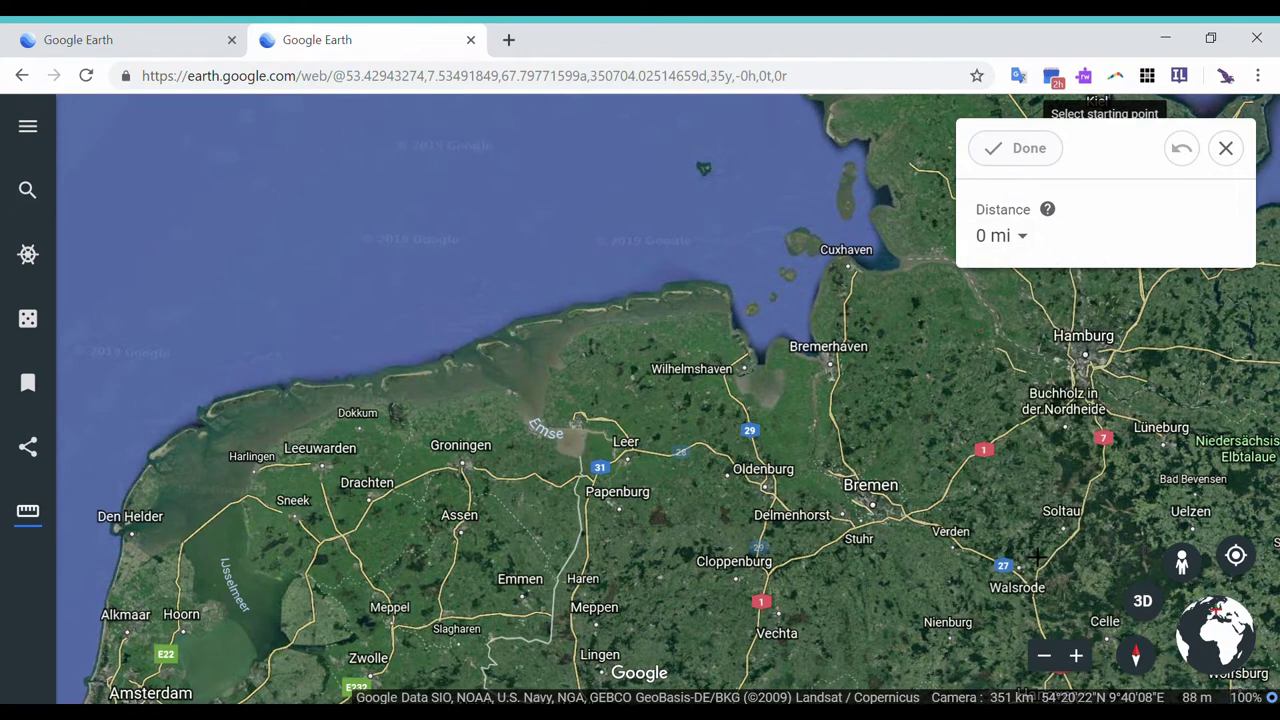
Measure a path from Drachten via Oldenburg to Wilhelmshaven, totalling 105.86 mi
left_click(369, 497)
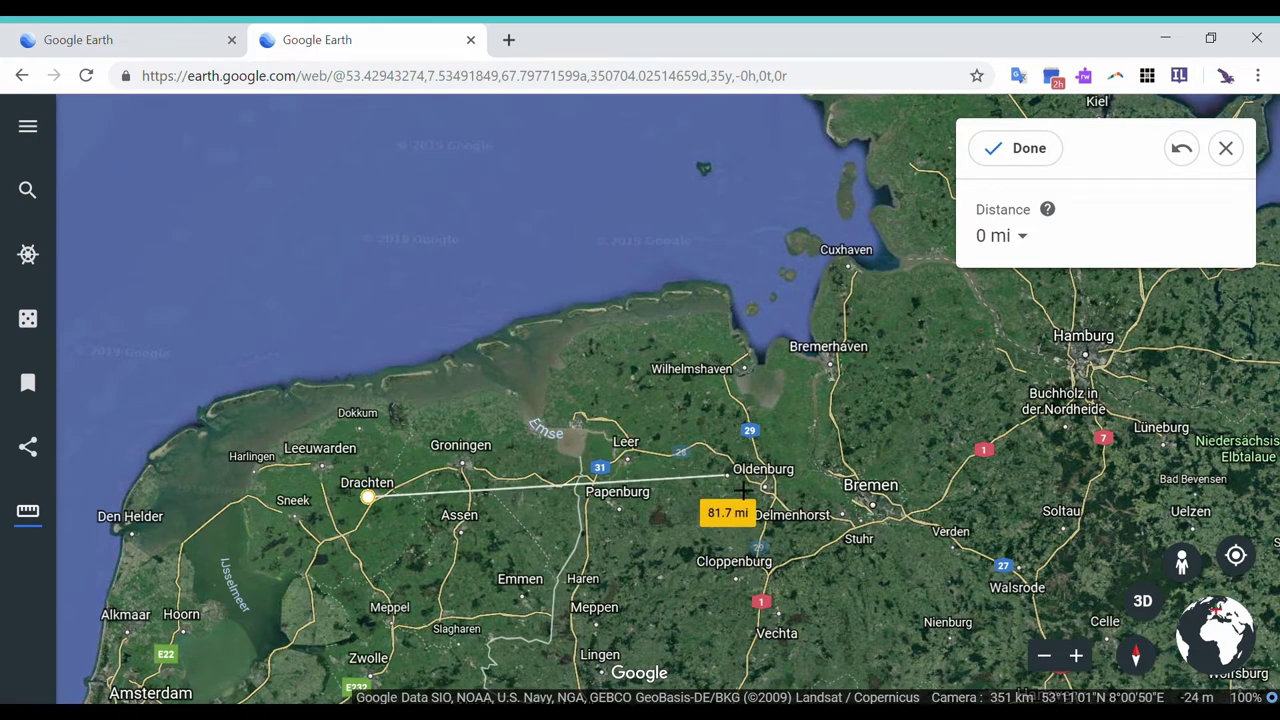
left_click(742, 490)
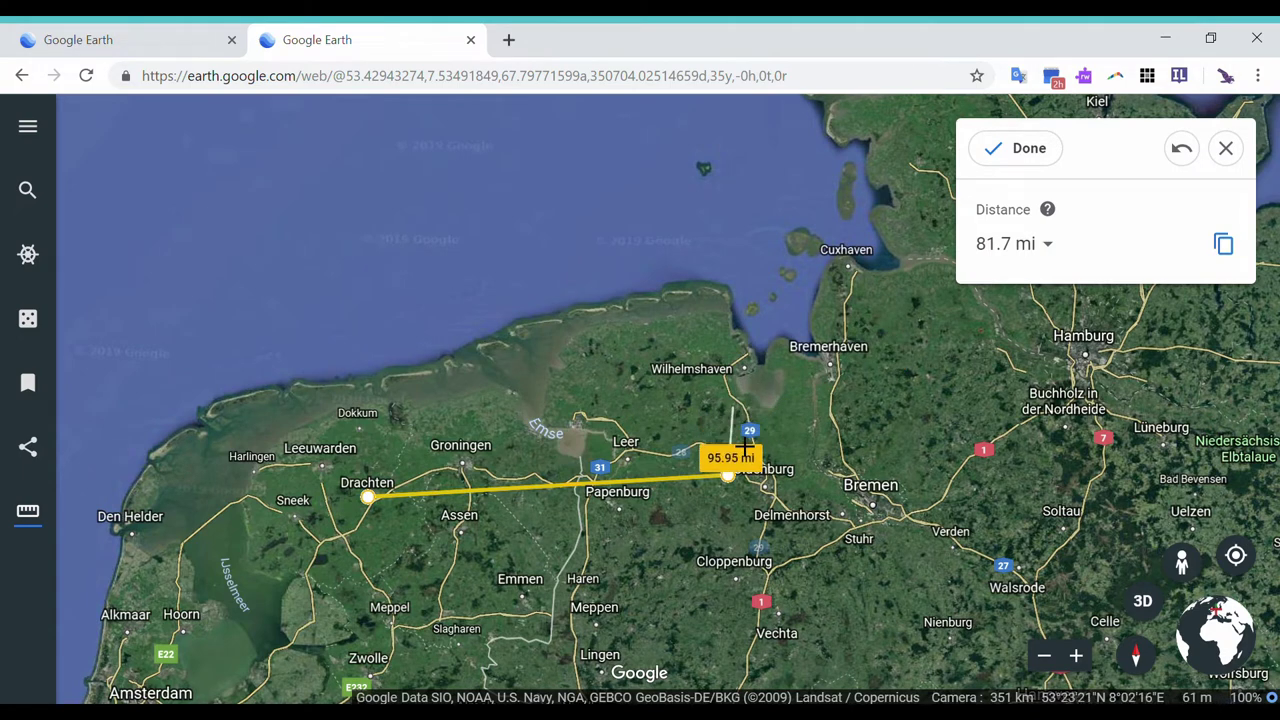
double_click(742, 370)
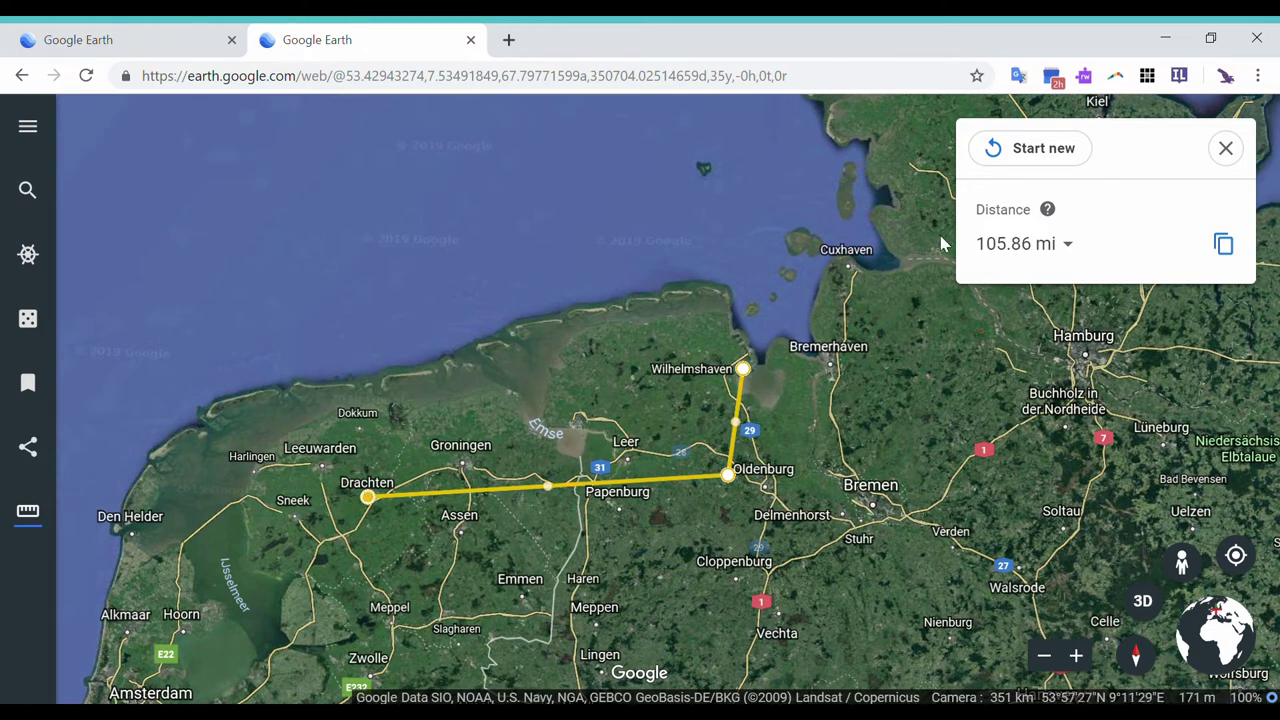
Start a new measurement and close the triangle Assen–Papenburg–Dokkum, a 131.19 mi perimeter
left_click(1060, 152)
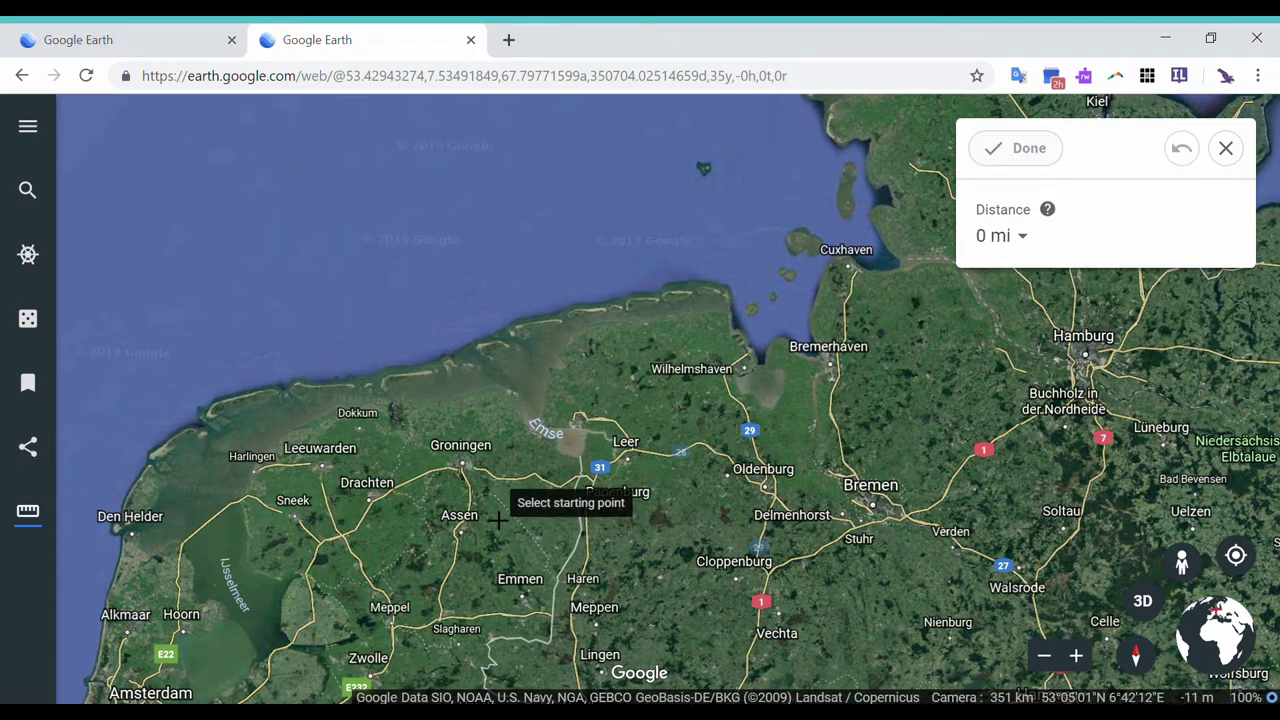
left_click(463, 533)
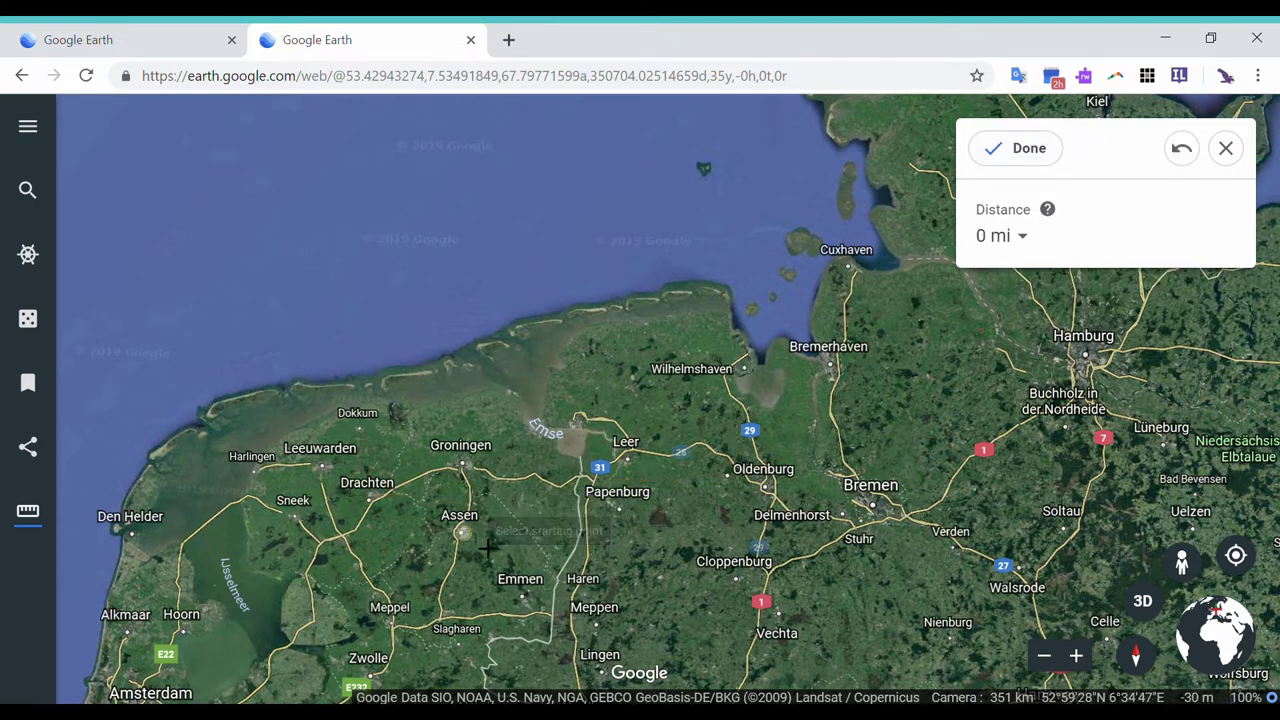
left_click(621, 509)
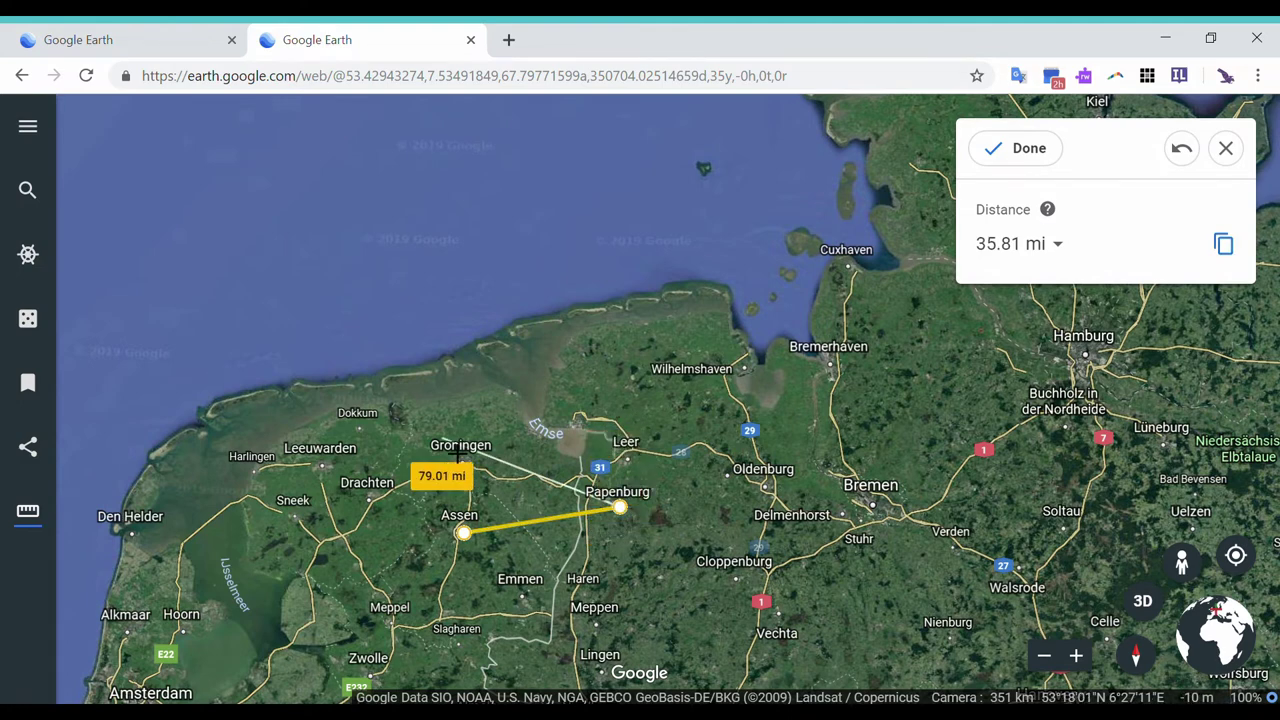
left_click(358, 428)
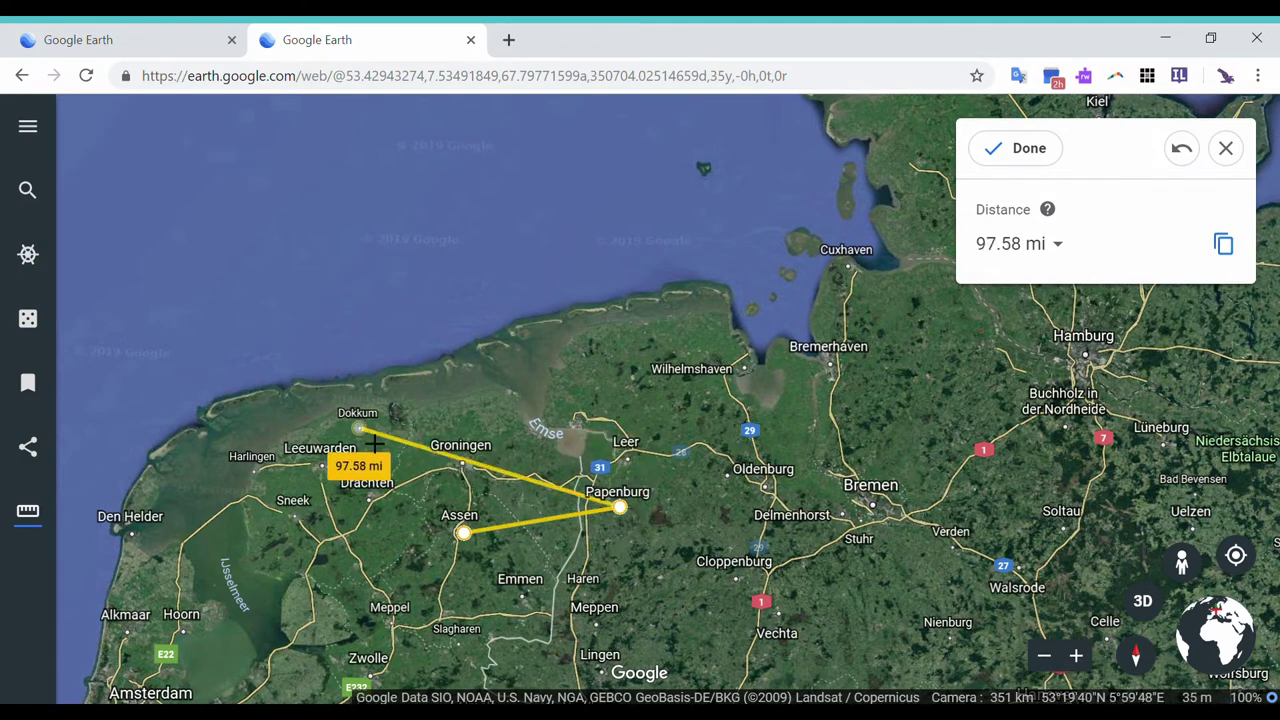
left_click(471, 541)
Switch the area unit to square miles, showing 487.02 mi²
scroll(463, 533, "up", 4)
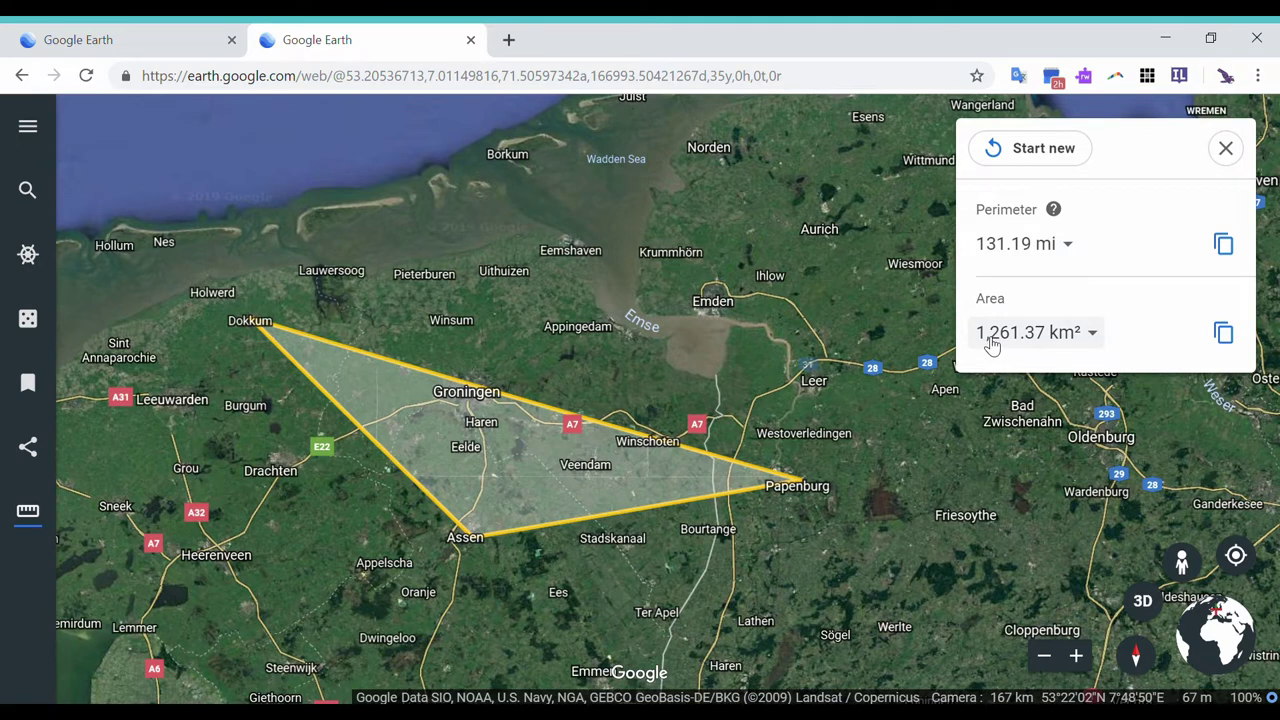
left_click(992, 344)
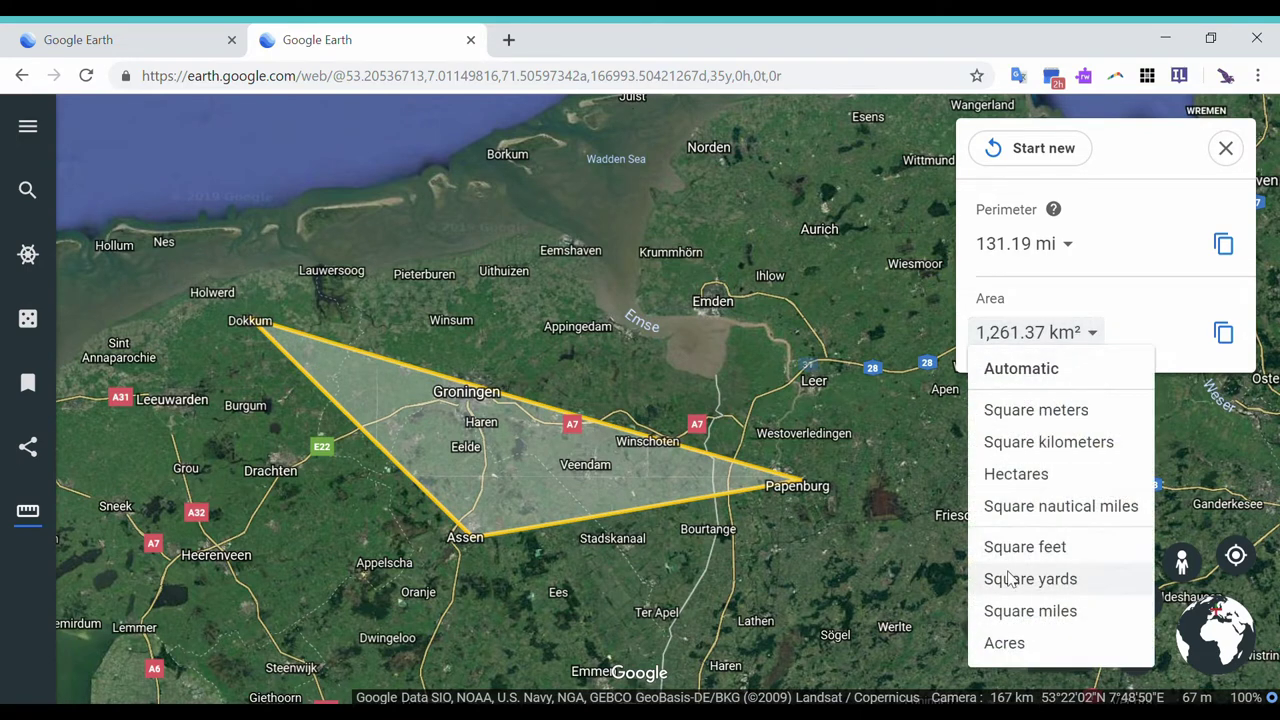
left_click(1022, 612)
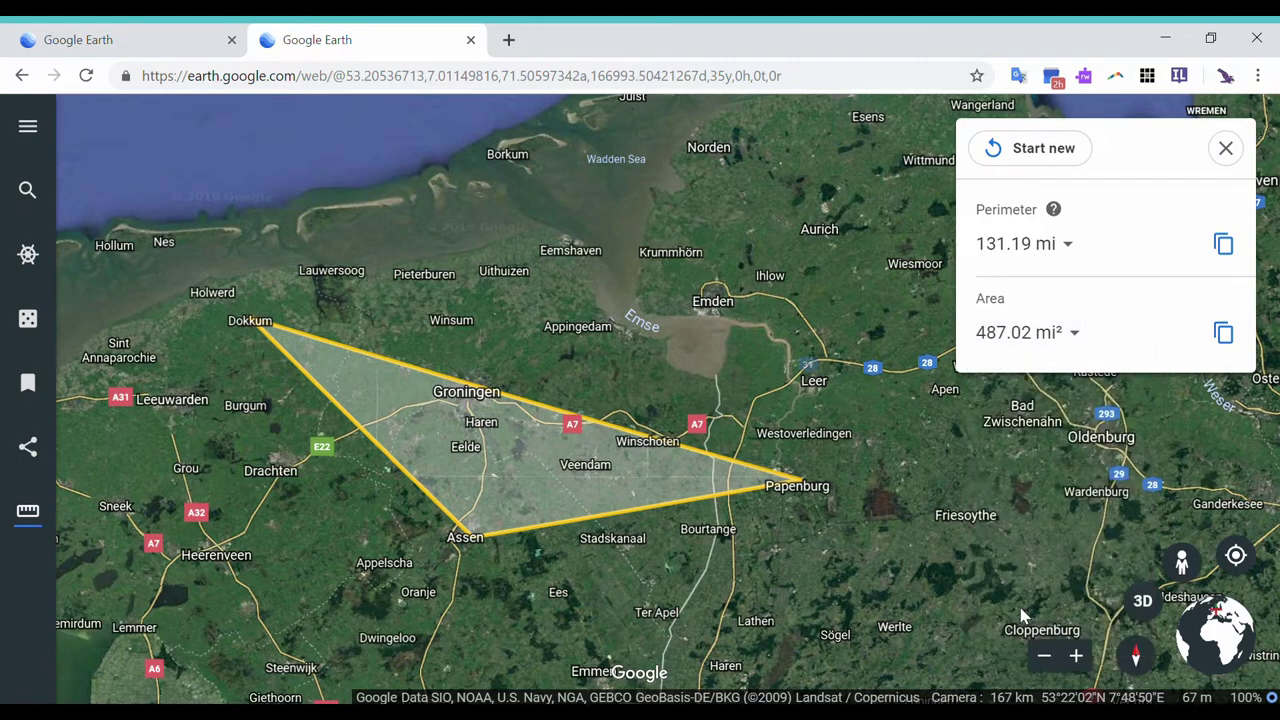